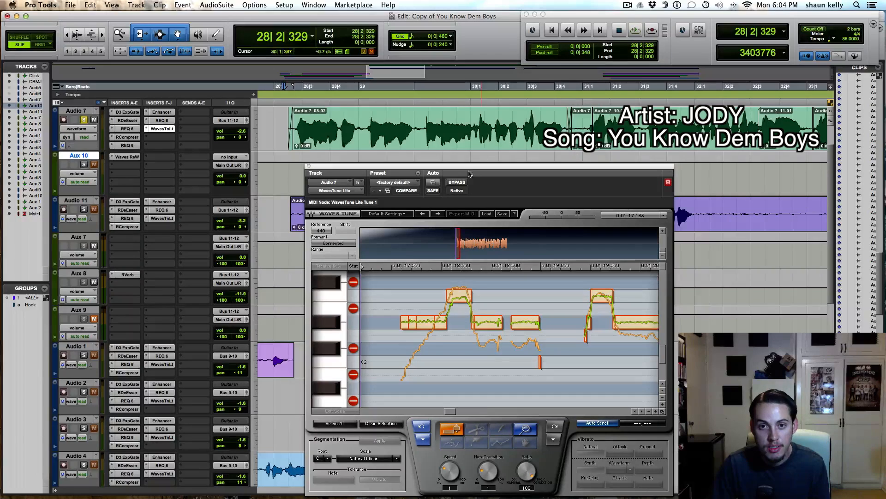
Bypass Waves Tune Lite on Audio 7 and play the vocal phrase from bar 28 to bar 33 untuned
left_click_drag(473, 170, 432, 162)
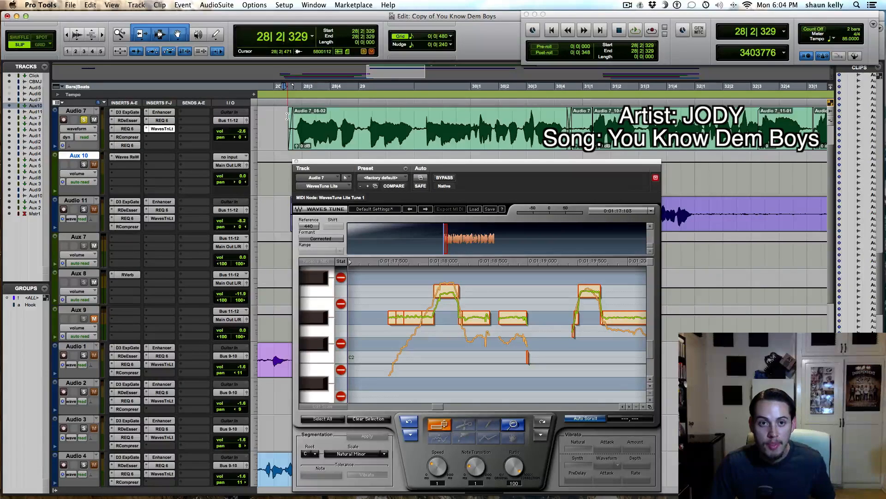
left_click(288, 116)
left_click(439, 180)
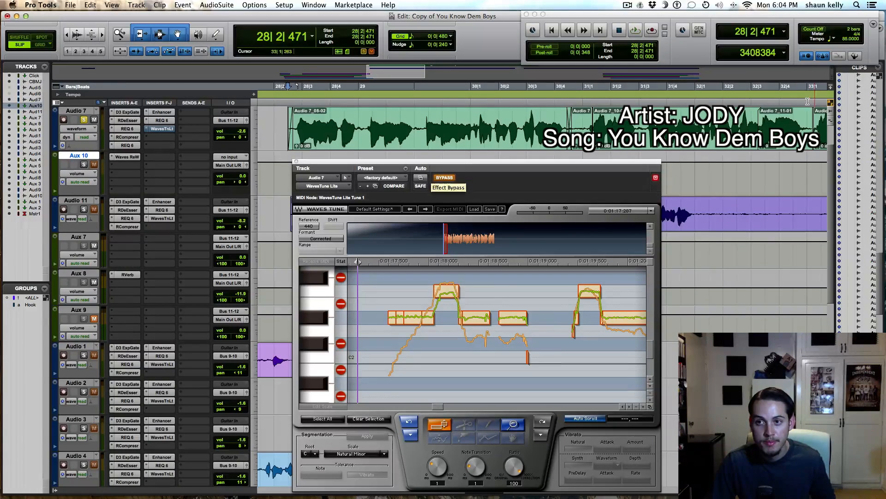
left_click_drag(808, 101, 287, 114)
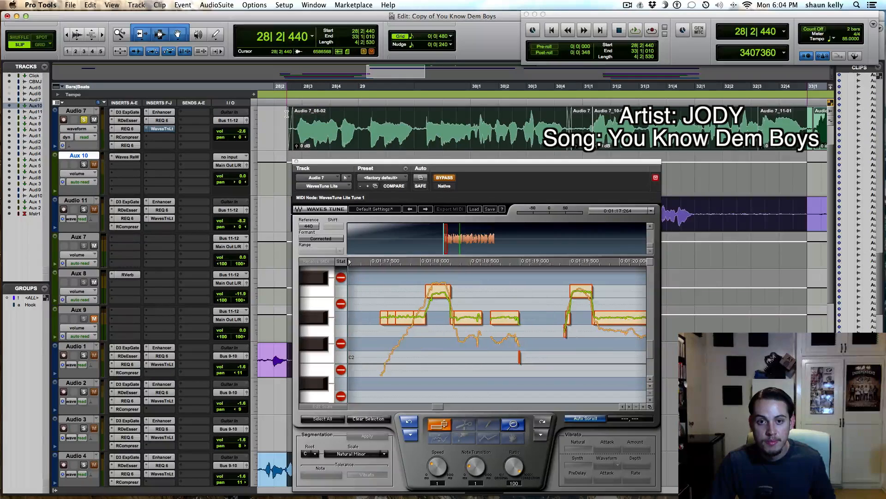
key("space")
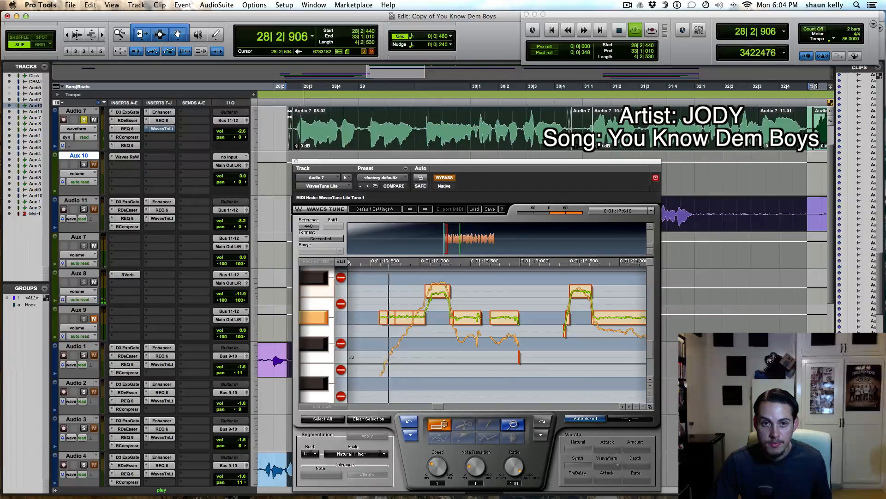
key("space")
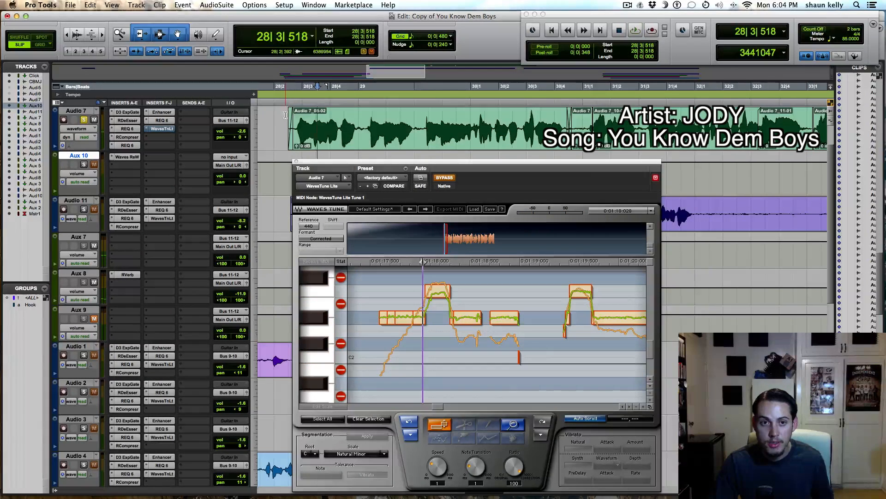
Reselect the Audio 7 phrase from bar 28 to bar 33, re-enable Waves Tune Lite and play it tuned
left_click_drag(286, 115, 809, 124)
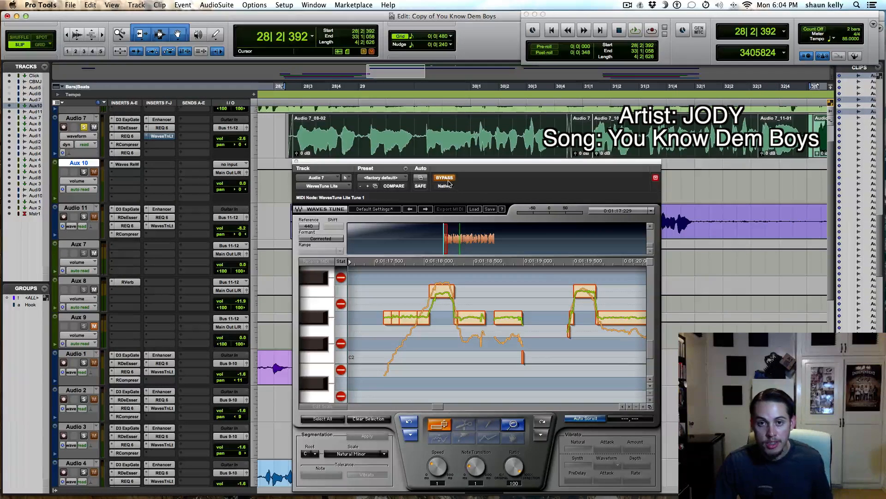
left_click(446, 180)
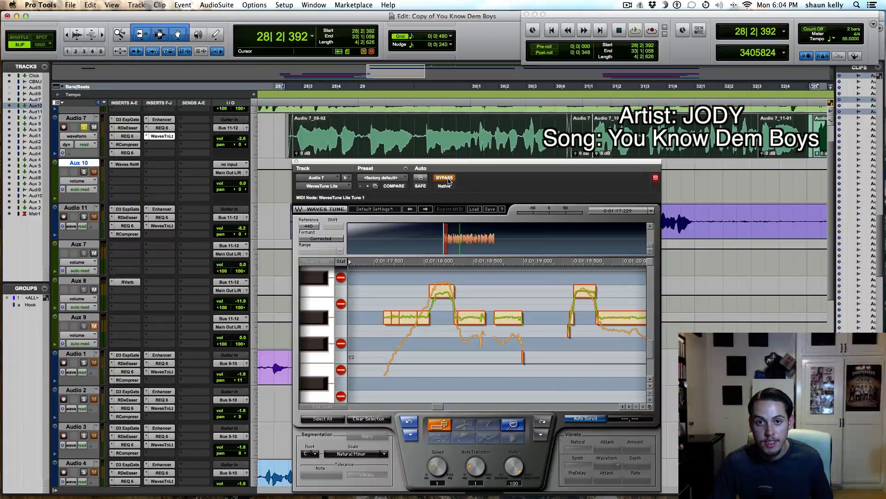
left_click(448, 179)
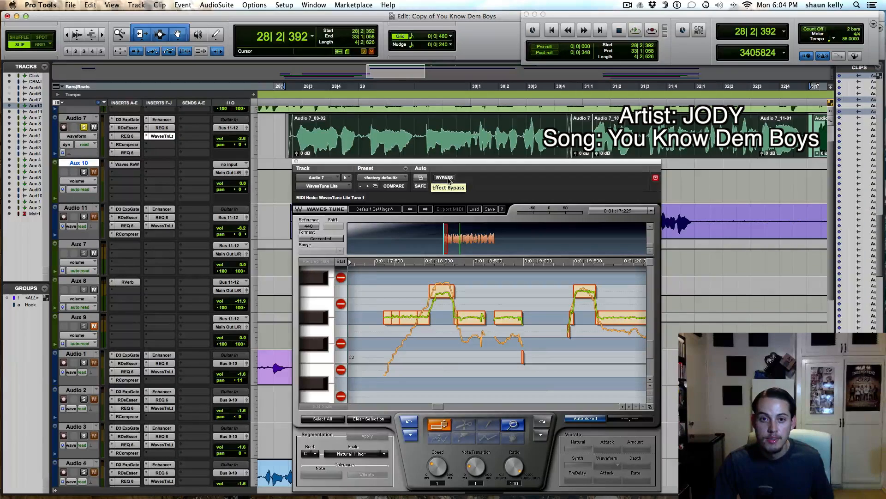
key("space")
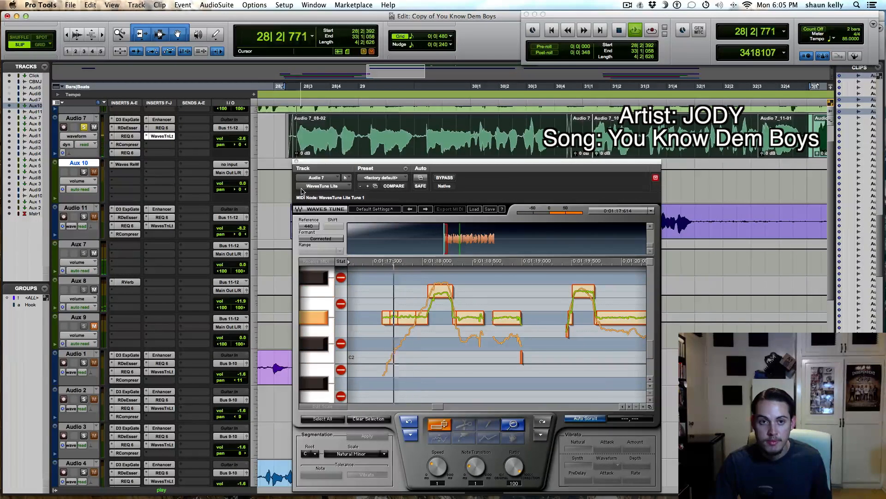
left_click(285, 132)
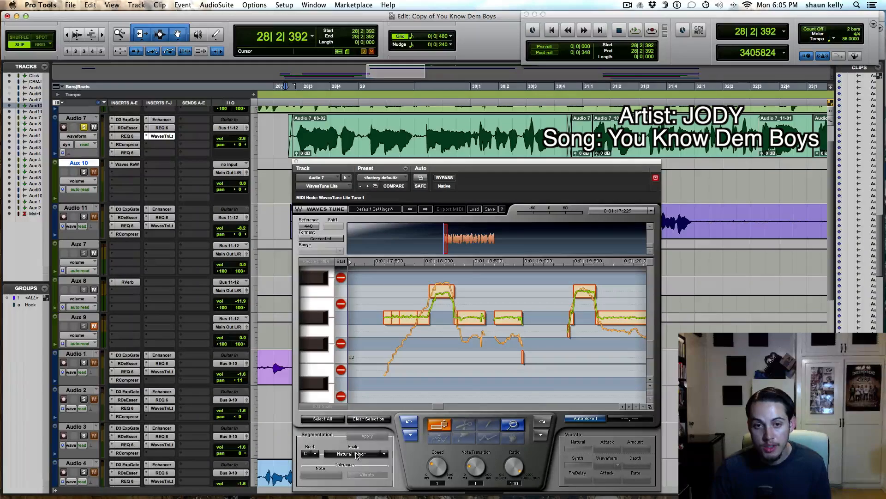
Add one stereo instrument track directly below the CBMJSSAA track
scroll(273, 213, "up", 3)
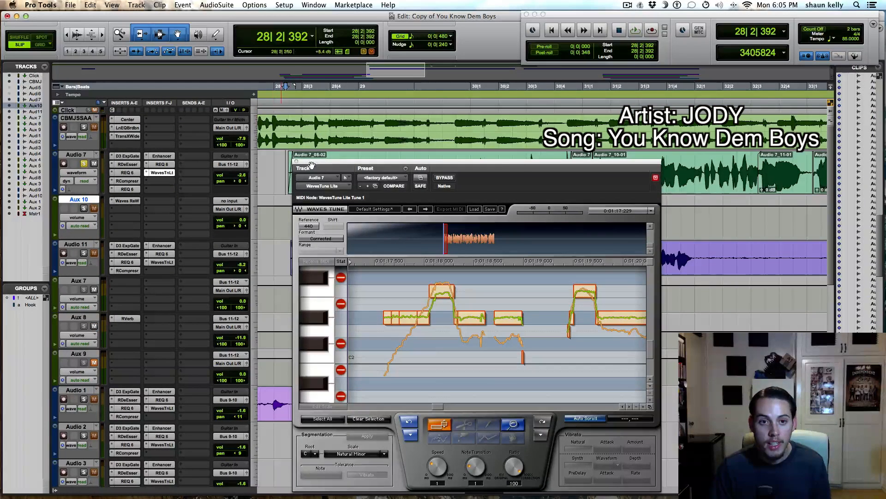
left_click_drag(309, 161, 336, 242)
left_click(76, 117)
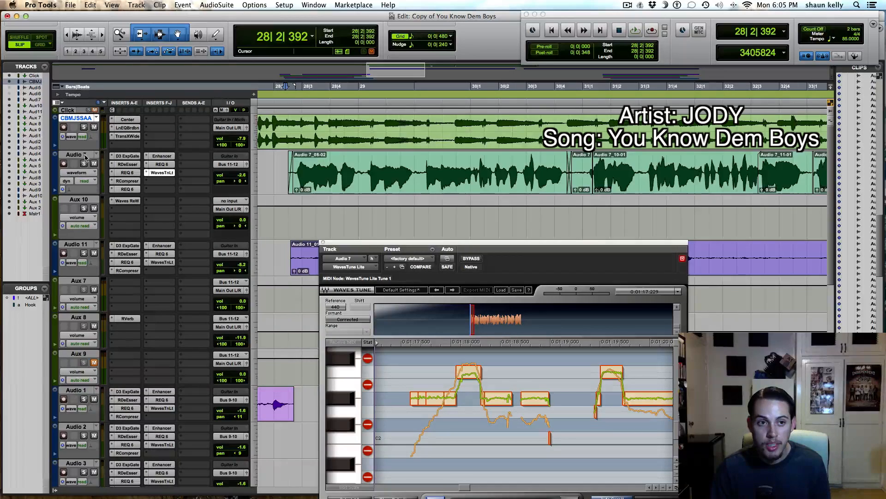
key("super+shift+n")
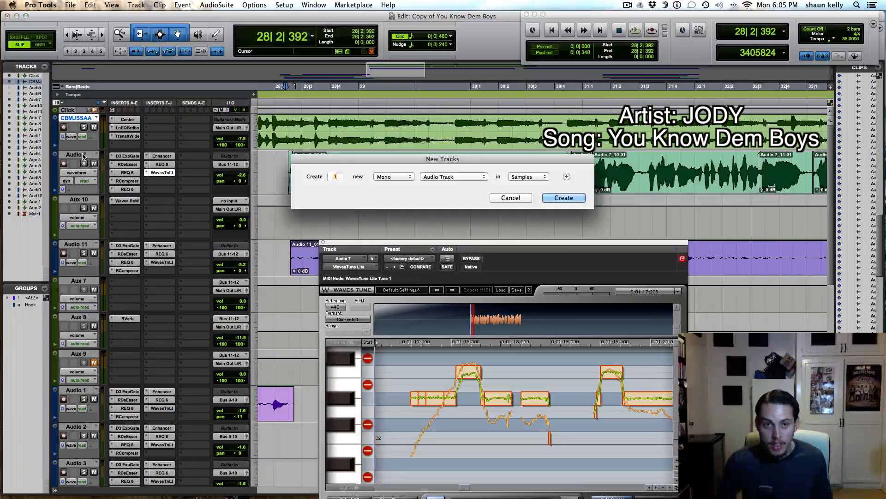
key("super+Down")
key("super+Down")
key("super+Down")
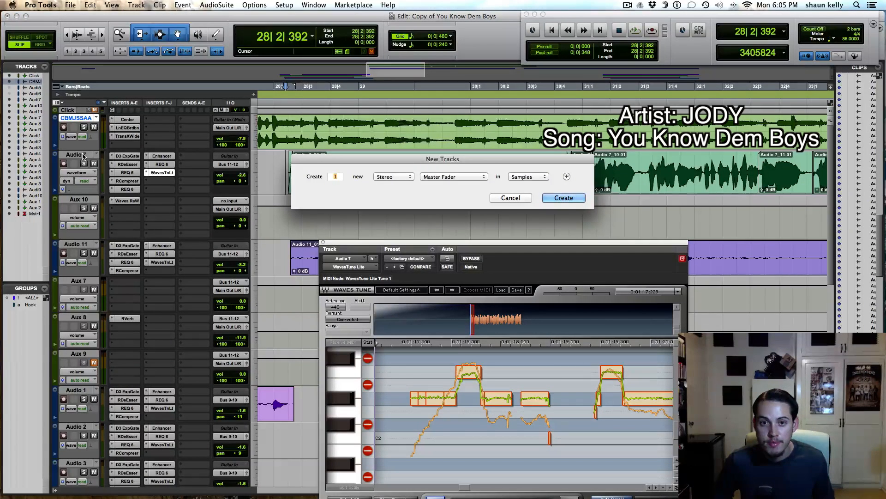
key("super+Down")
key("Escape")
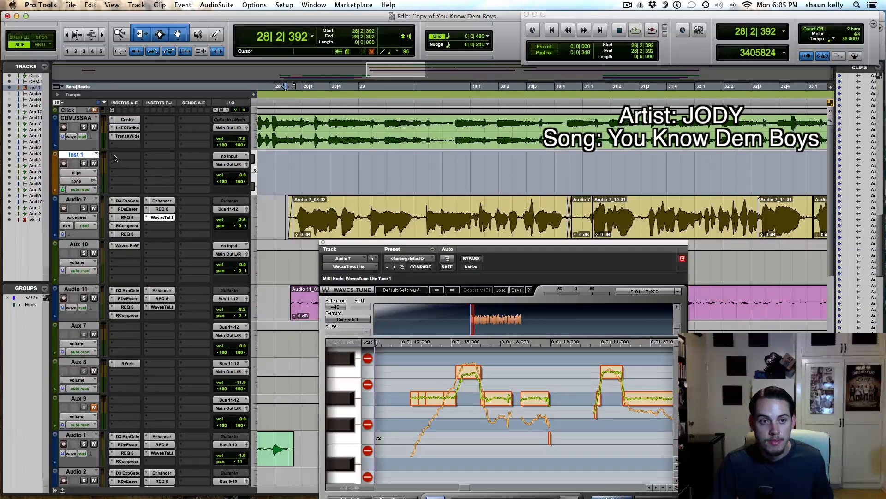
Insert the stereo Mini Grand instrument plug-in in the first insert slot of the Inst 1 track
left_click(114, 158)
mouse_move(184, 171)
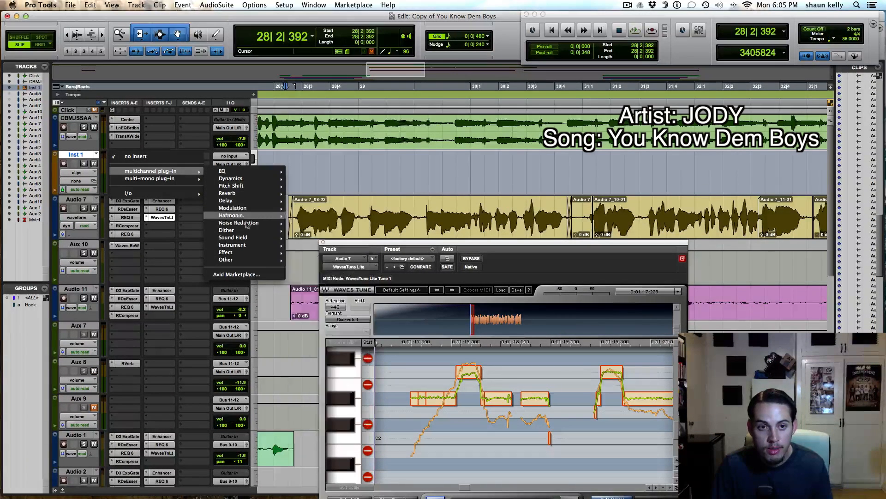
mouse_move(249, 245)
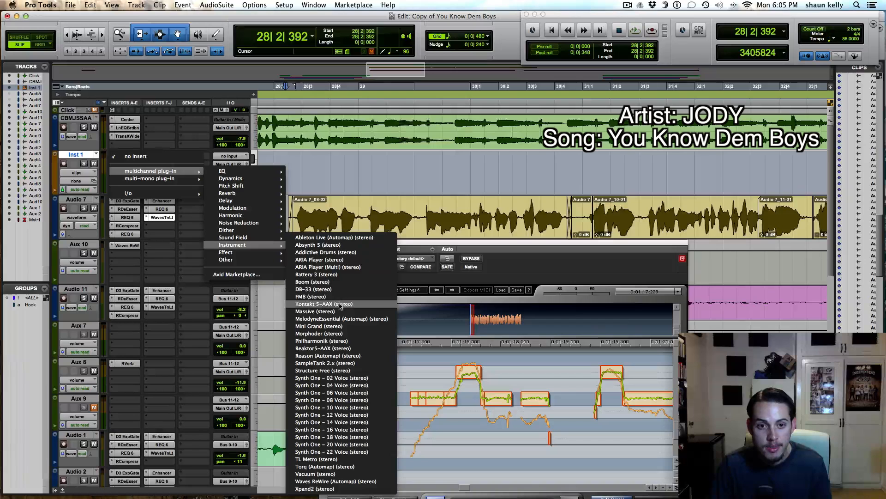
left_click(327, 326)
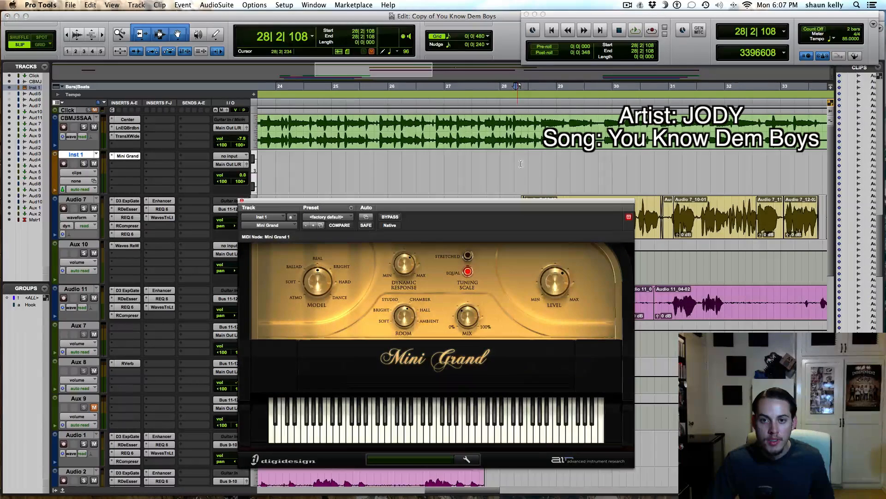
Solo the CBMJSSAA beat with the Inst 1 piano and play from bar 28 to find the song's key
left_click(524, 160)
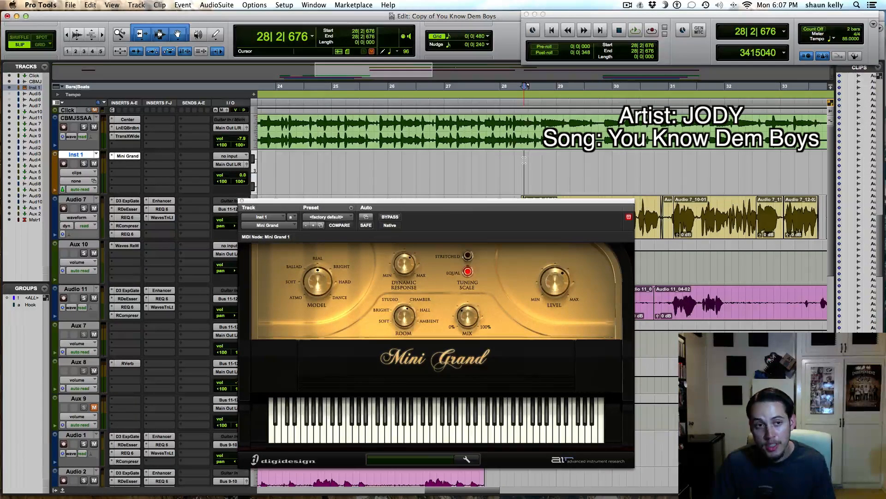
left_click(84, 127)
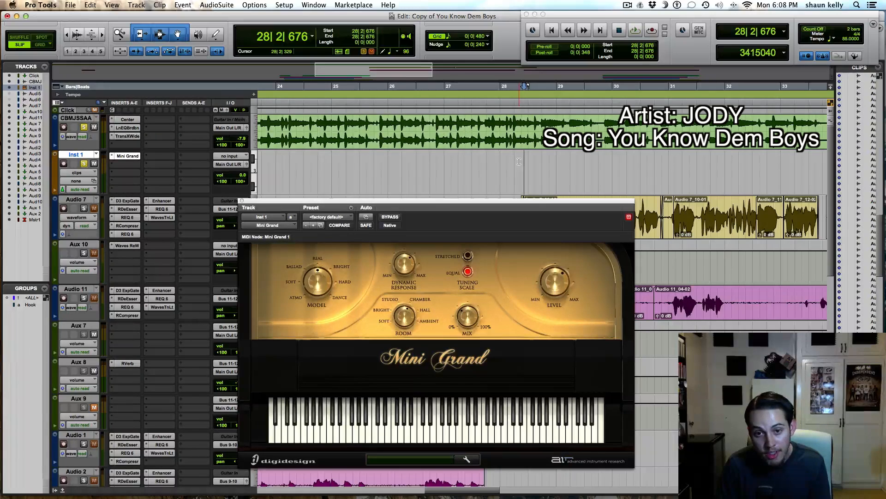
key("space")
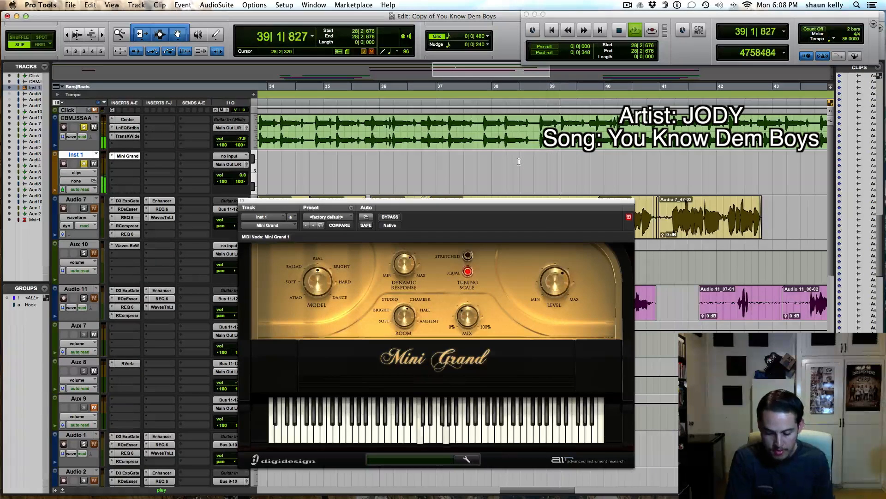
key("space")
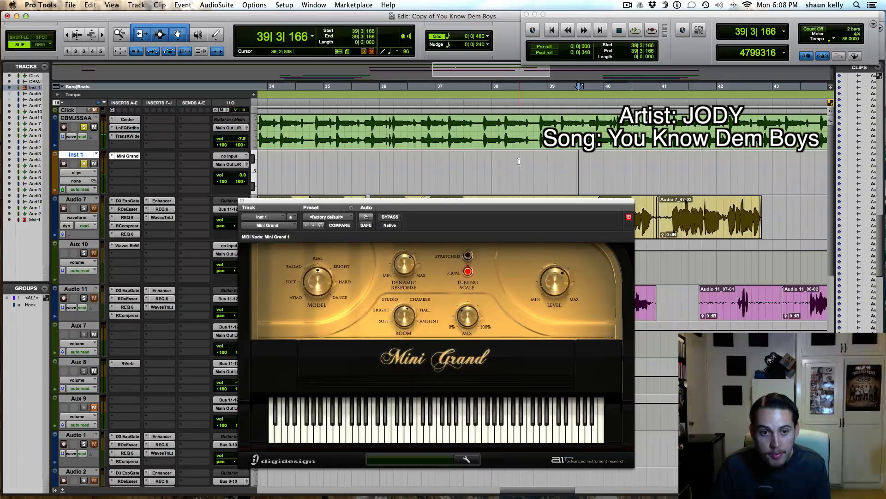
Close the Mini Grand window, clear the solo and delete the Inst 1 track
left_click(242, 201)
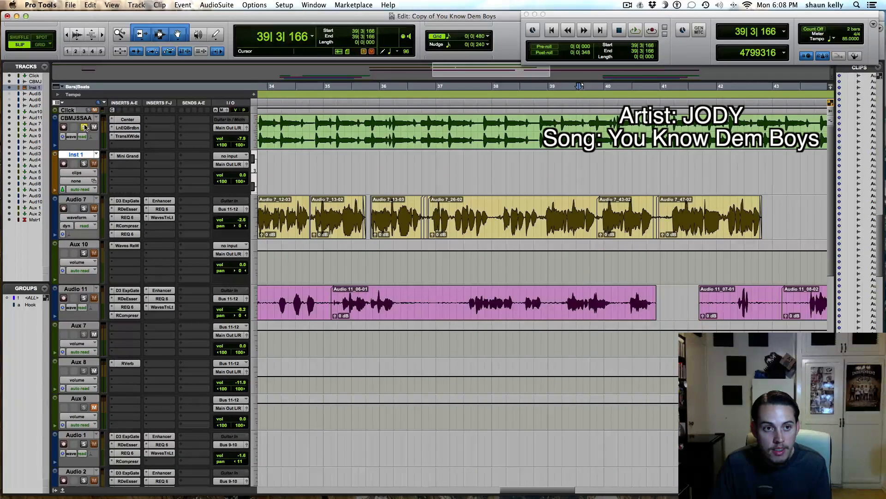
right_click(81, 155)
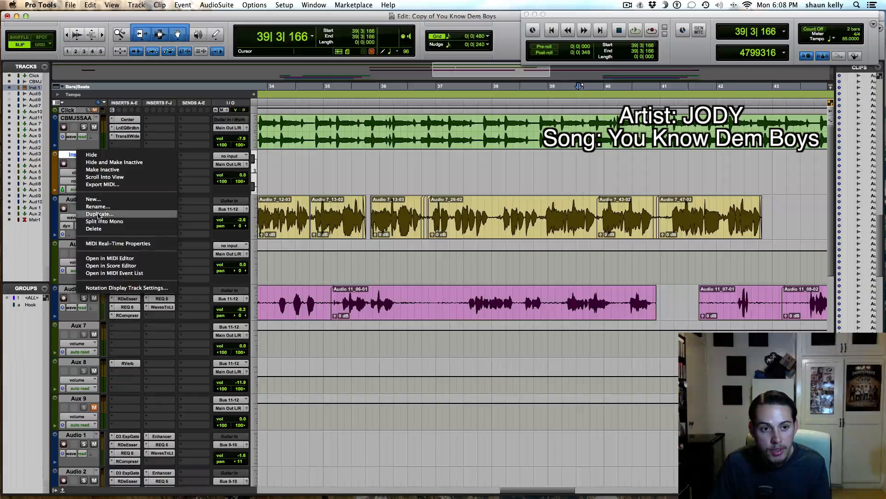
left_click(102, 229)
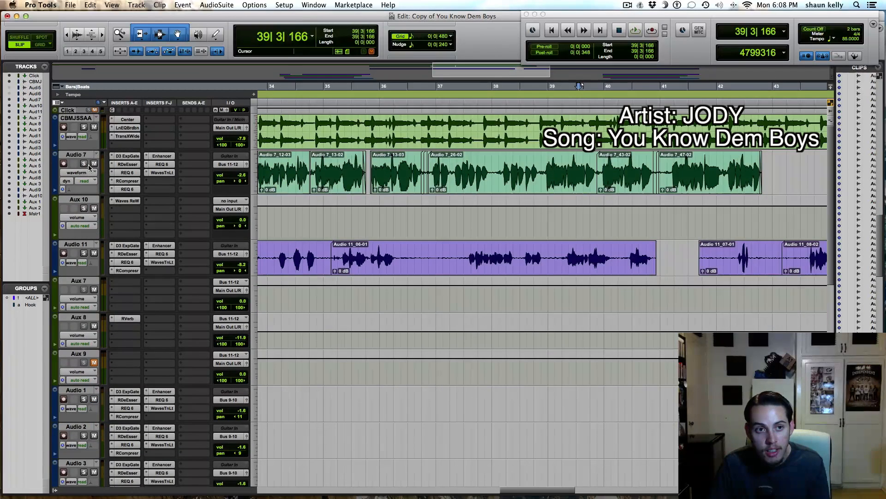
Open Waves Tune Lite on Audio 7, view the segmentation root choices and keep C as the root
left_click(160, 173)
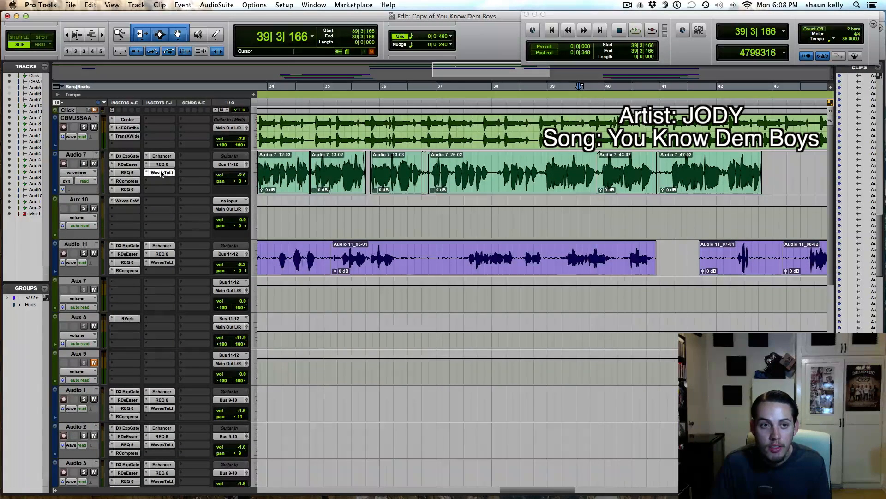
left_click_drag(330, 204, 391, 152)
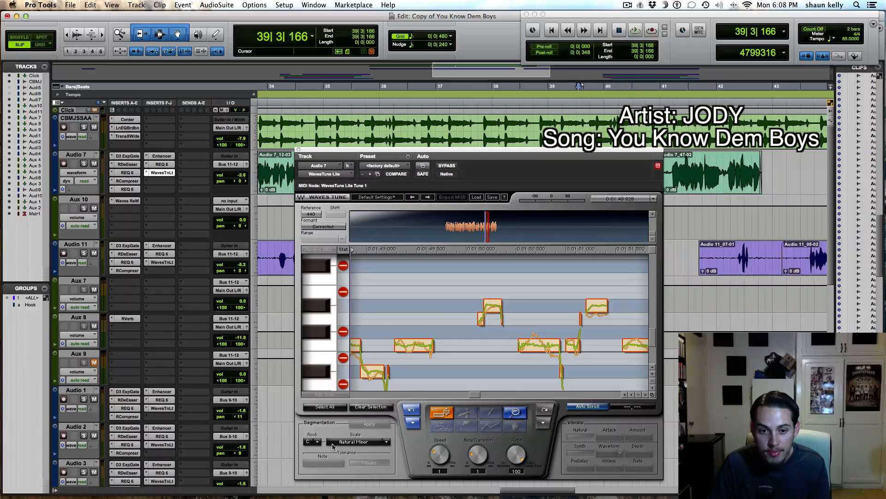
left_click(318, 442)
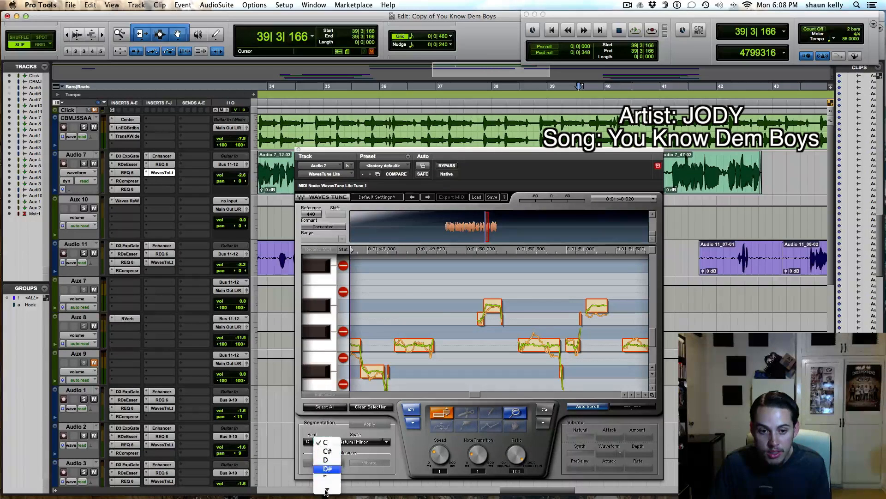
left_click(352, 439)
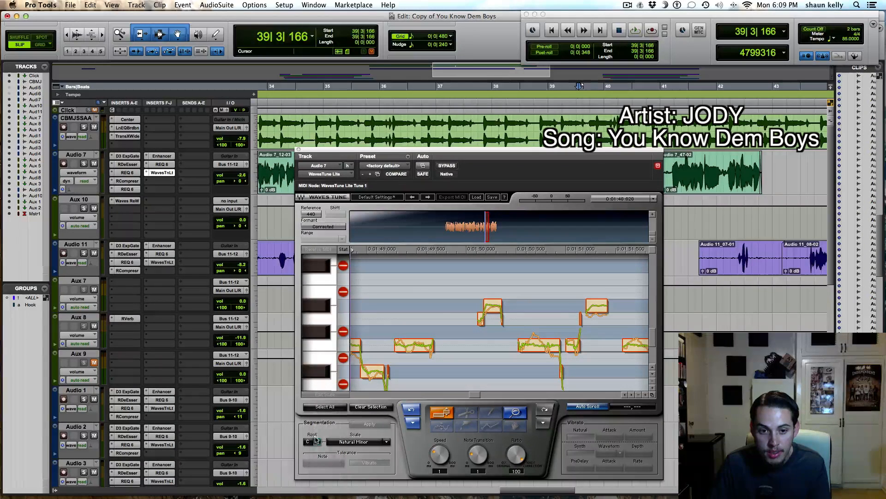
Review the segmentation scales, choose Natural Minor for Audio 7 and close the Waves Tune Lite window
left_click(386, 442)
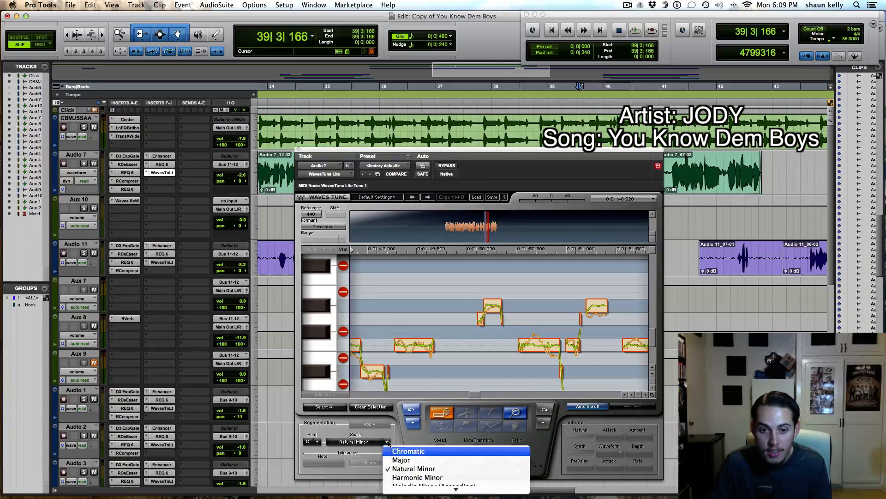
scroll(397, 455, "down", 3)
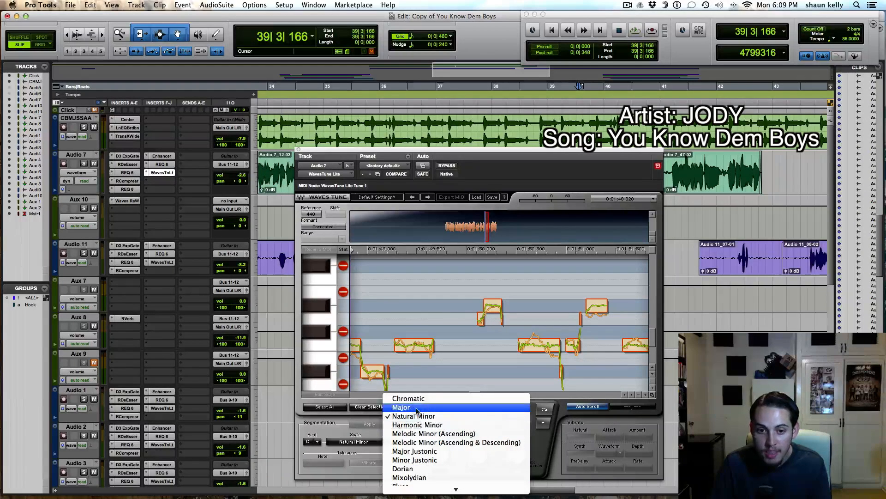
scroll(426, 434, "down", 1)
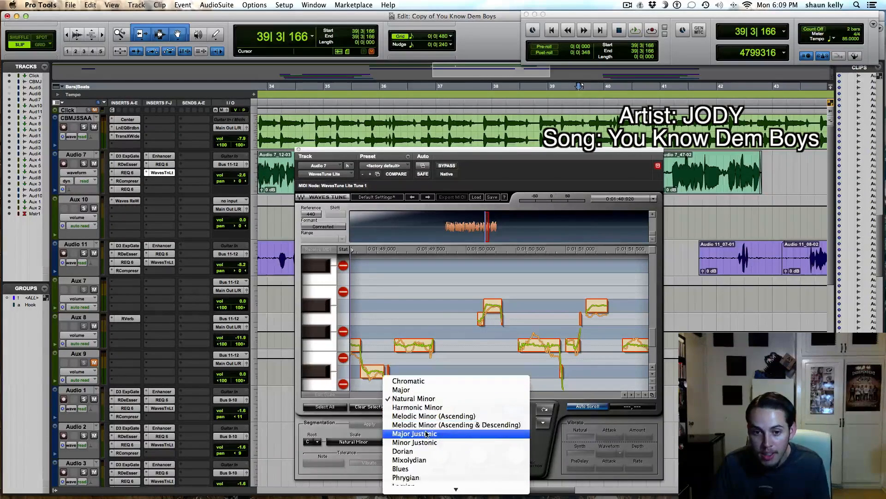
scroll(426, 434, "down", 4)
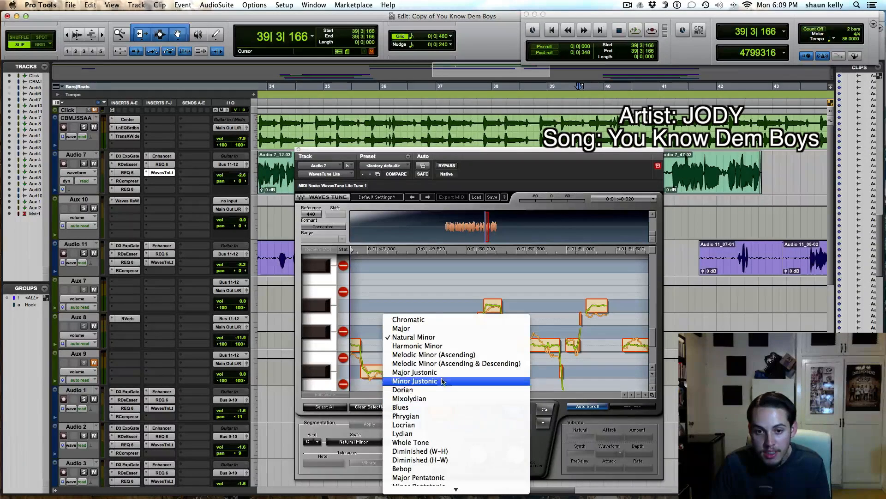
left_click(420, 337)
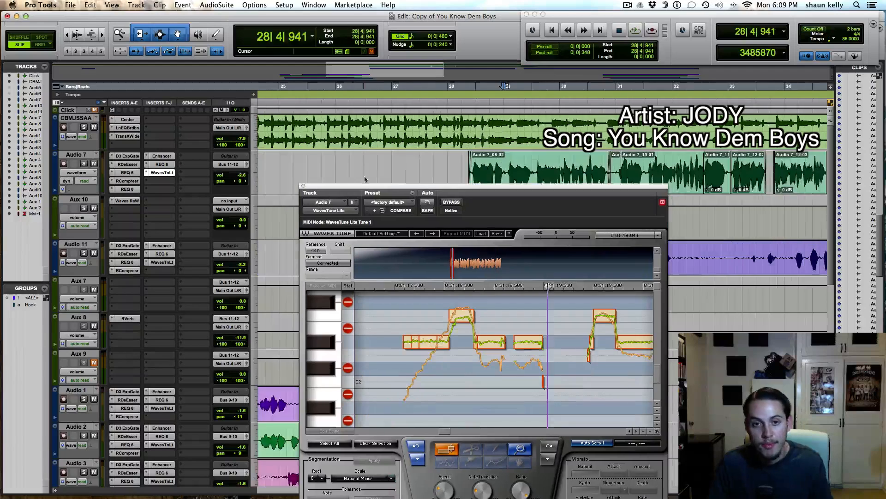
left_click_drag(309, 188, 347, 205)
left_click(342, 203)
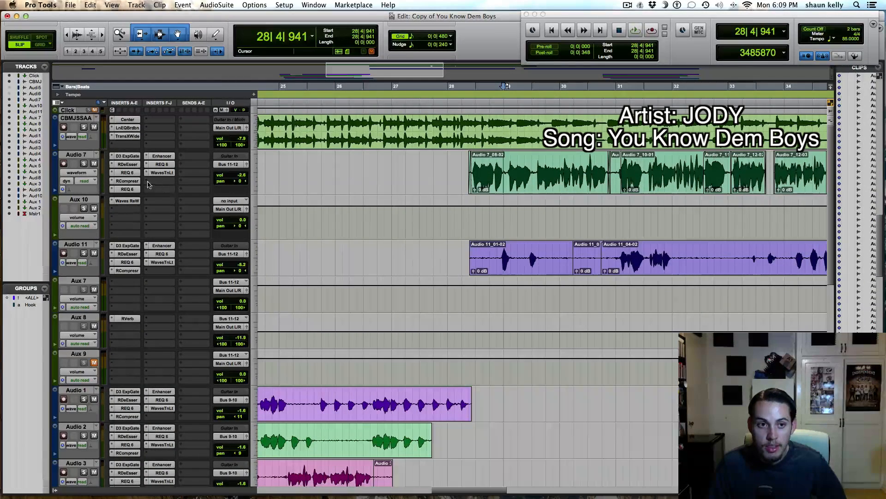
Insert a new WavesTune Lite (mono) in the free slot below the existing one on Audio 7, and bypass the existing one
left_click(149, 184)
mouse_move(185, 195)
mouse_move(260, 209)
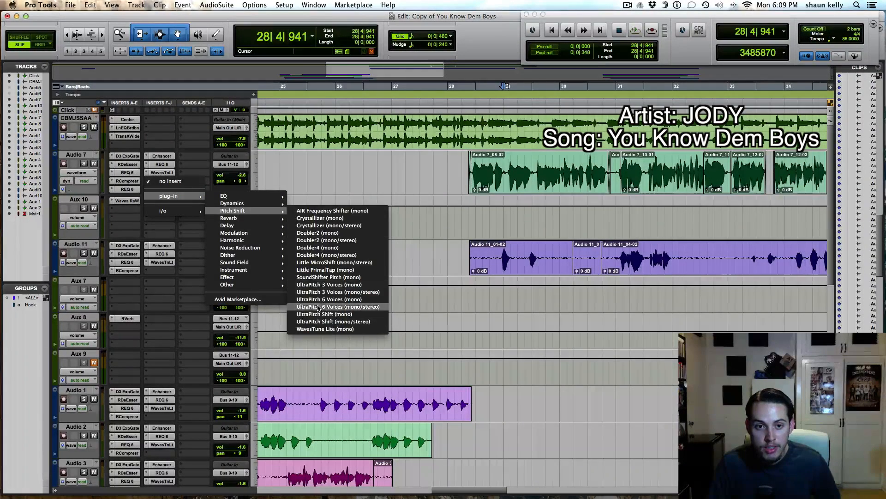
left_click(325, 328)
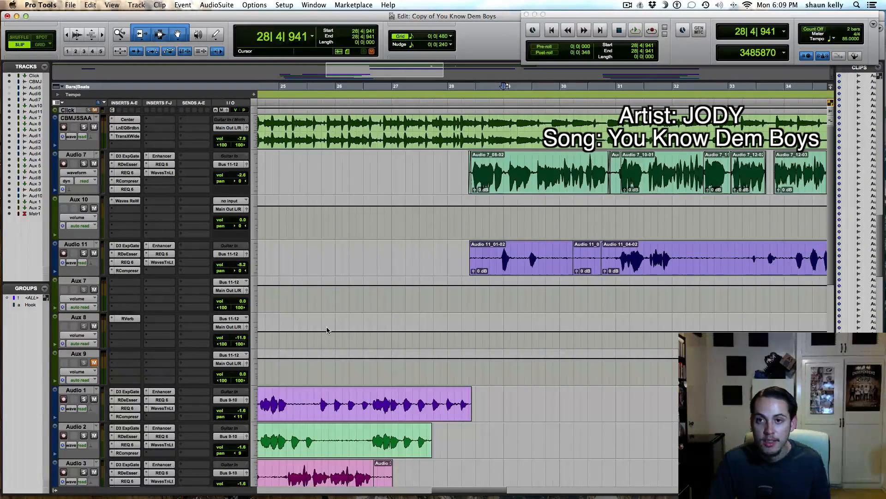
left_click(162, 174, "super")
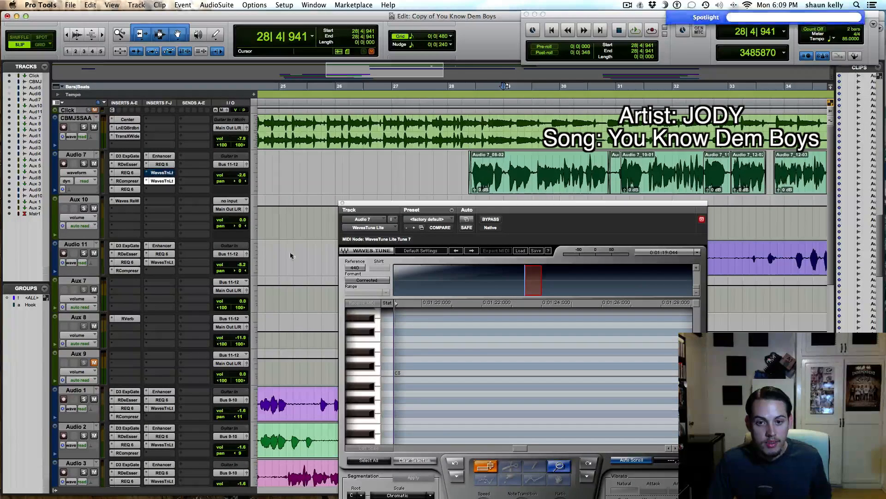
left_click_drag(455, 204, 447, 170)
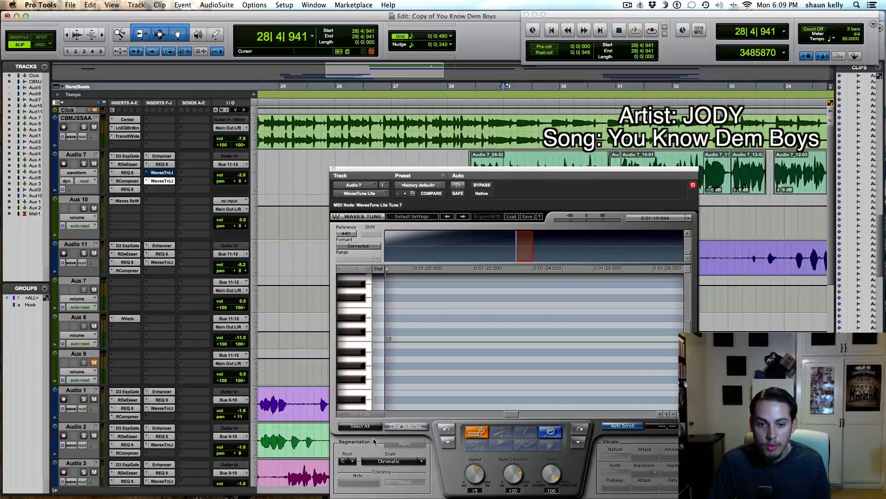
Set the segmentation root to C and the scale to Natural Minor in the new Waves Tune Lite instance
left_click(344, 462)
left_click(344, 462)
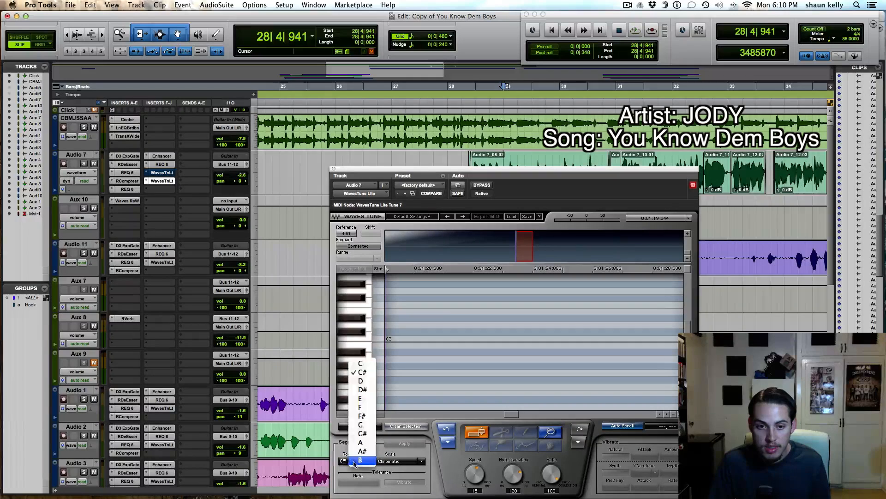
left_click(358, 364)
left_click(387, 462)
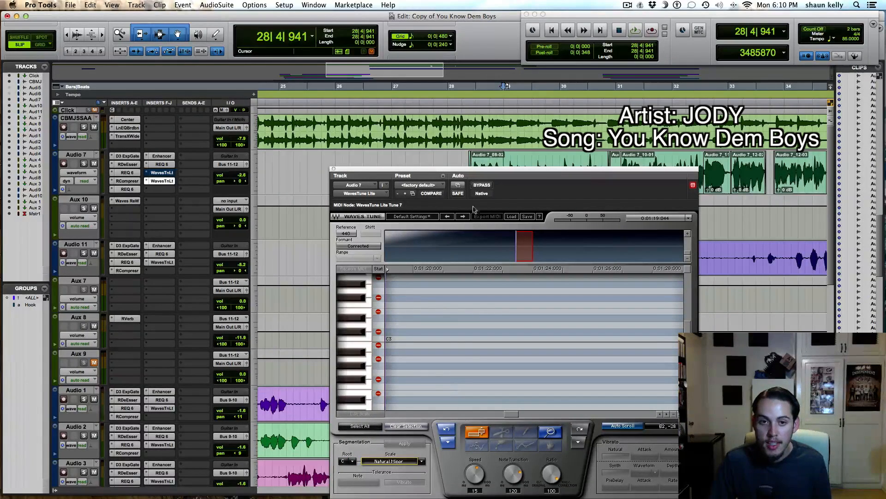
Play the Audio 7 vocal from 28|2|392 into bar 33 to scan it into Waves Tune, and return to the first notes
left_click(468, 159)
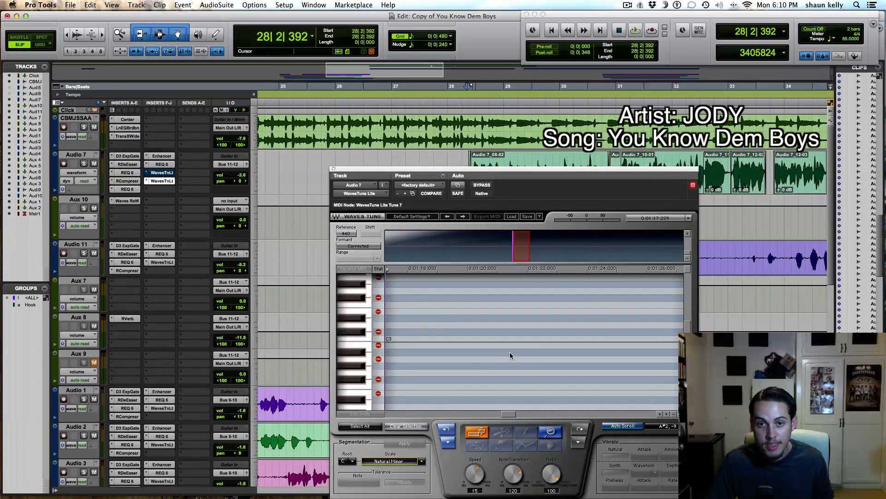
key("space")
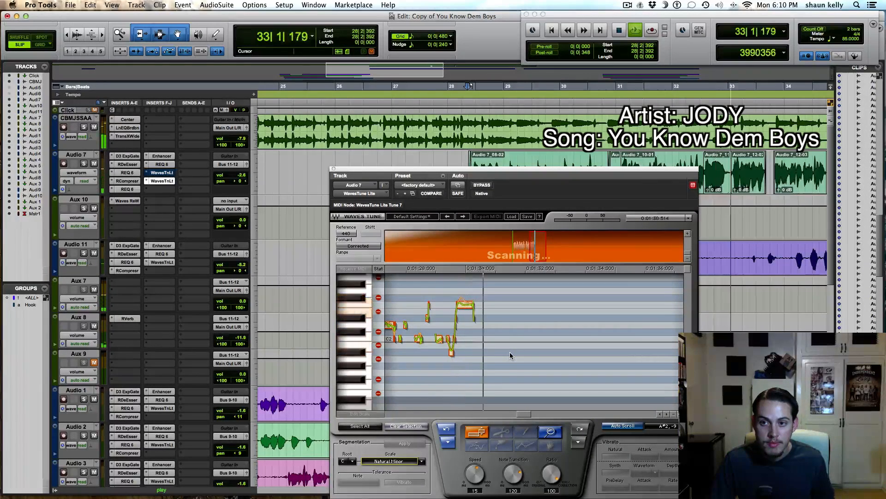
key("space")
left_click_drag(531, 252, 509, 252)
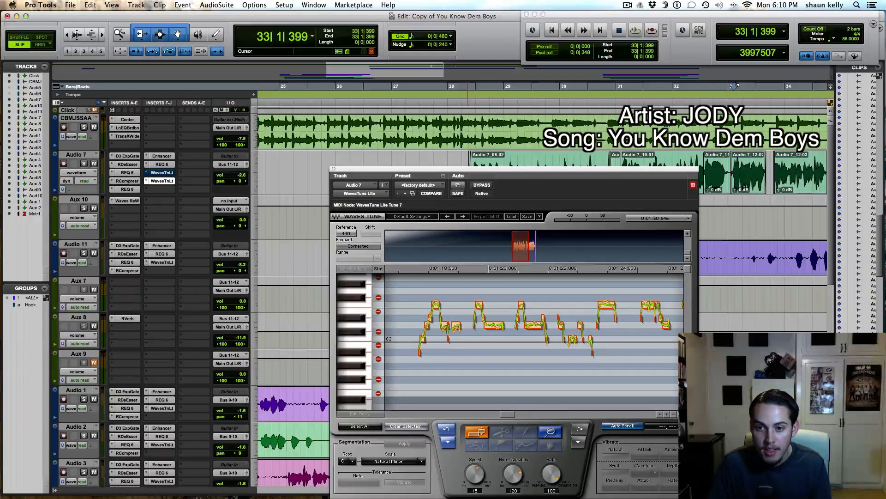
Mark the opening phrase from 28|2|782 to 29|1|194 as the playback range and audition it, soloing Audio 7
left_click(551, 431)
left_click_drag(406, 295, 468, 367)
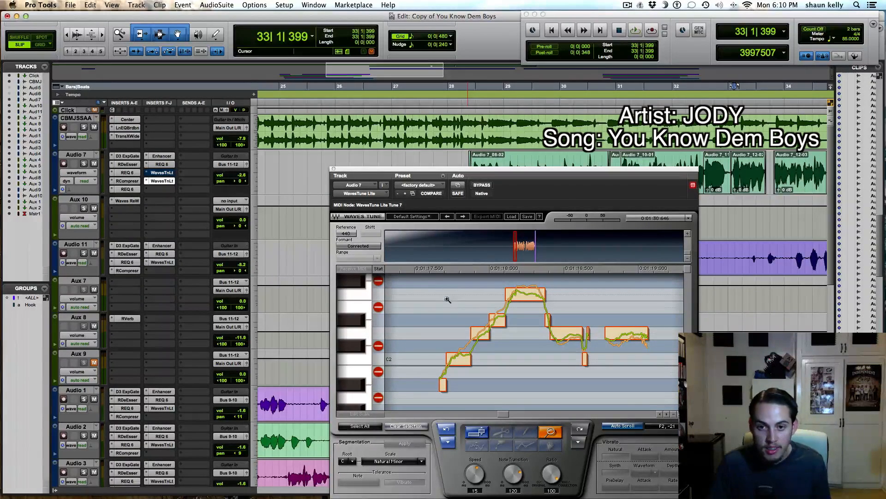
left_click(474, 431)
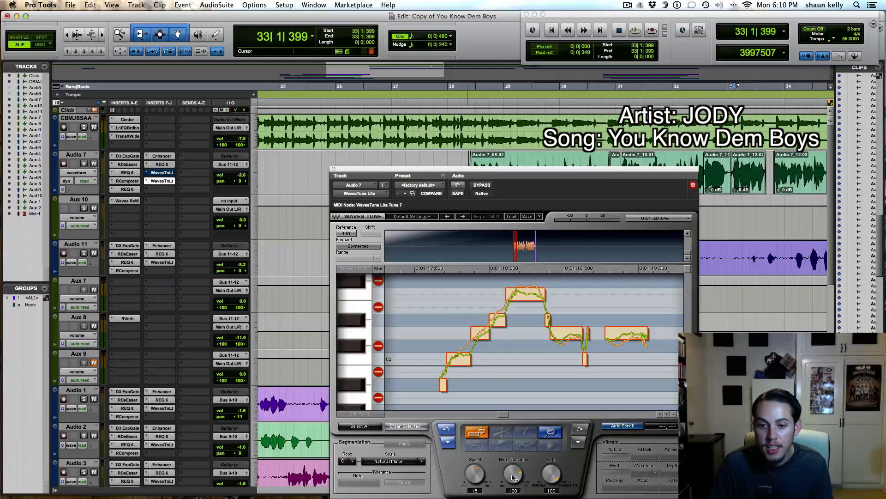
left_click_drag(526, 170, 516, 146)
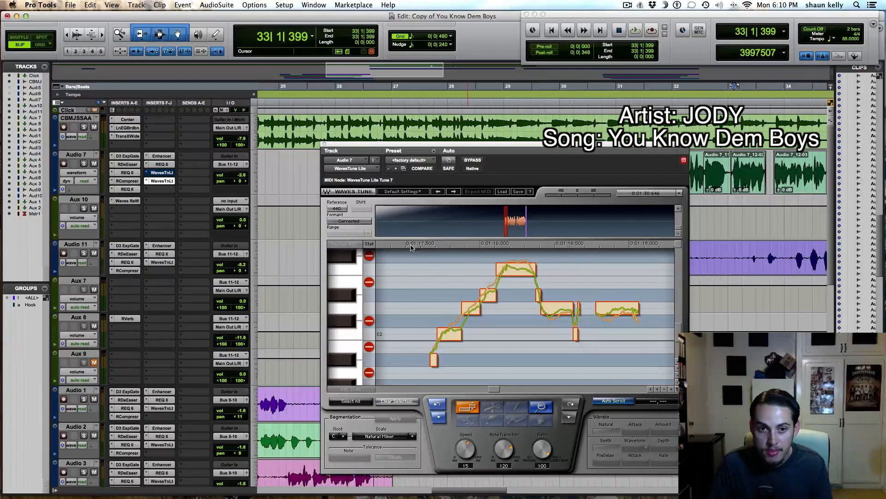
left_click_drag(408, 246, 661, 254)
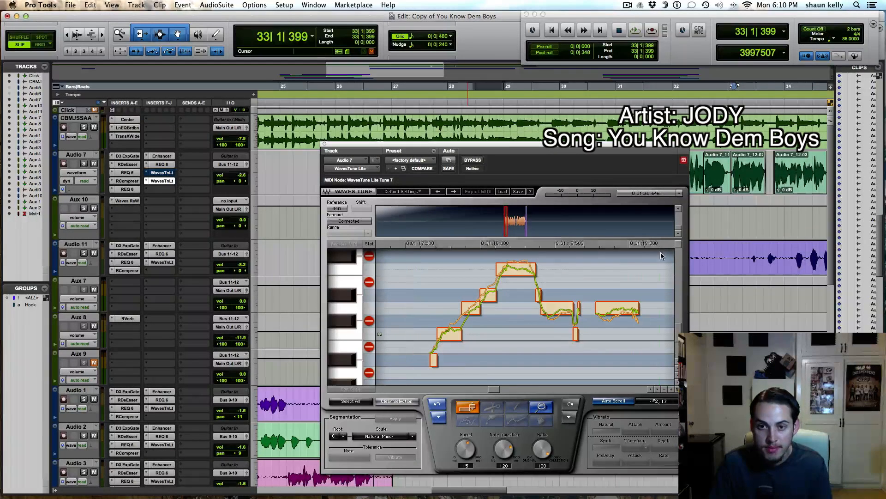
key("space")
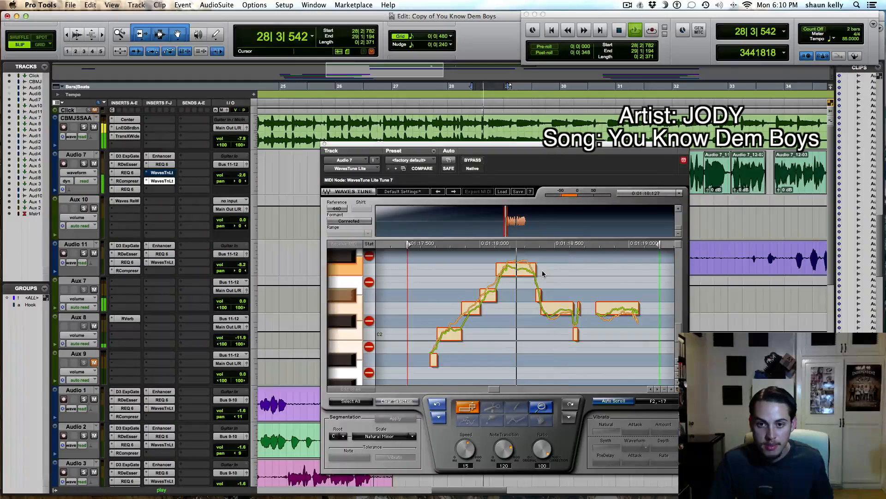
left_click(84, 164)
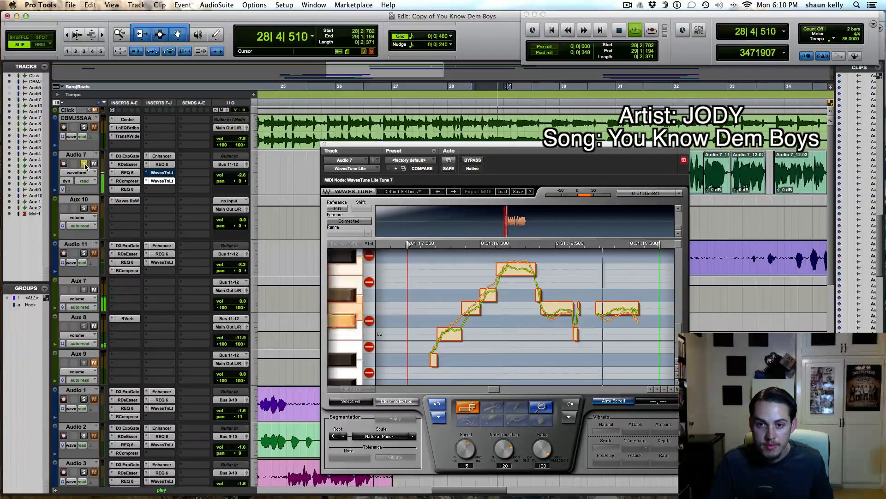
key("space")
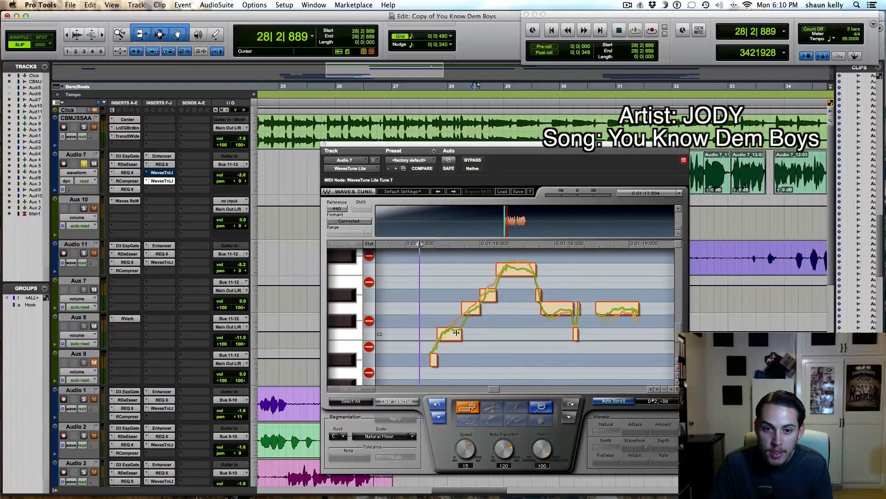
Raise the phrase's first short note to C2, in line with the second note, and play back the phrase
left_click(434, 361)
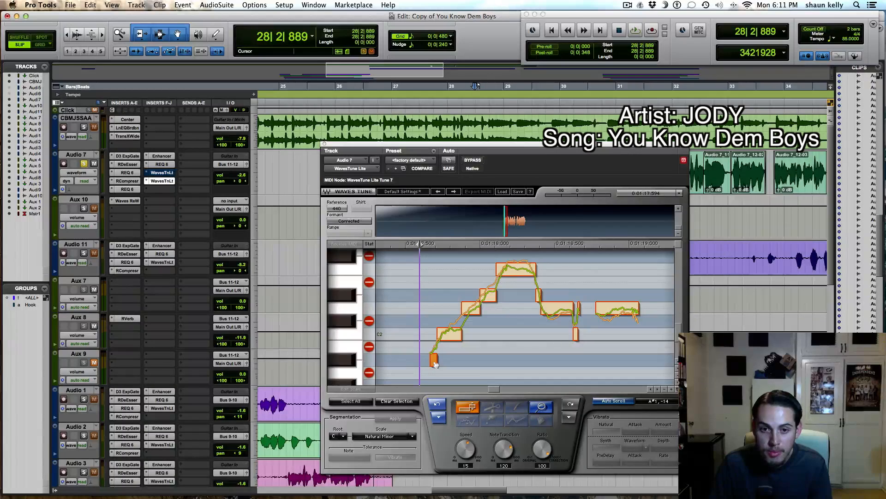
left_click_drag(435, 356, 437, 336)
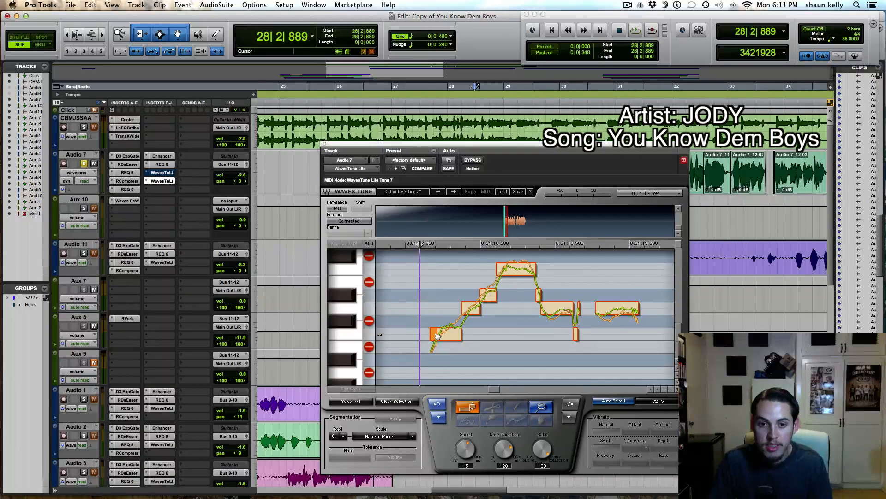
key("space")
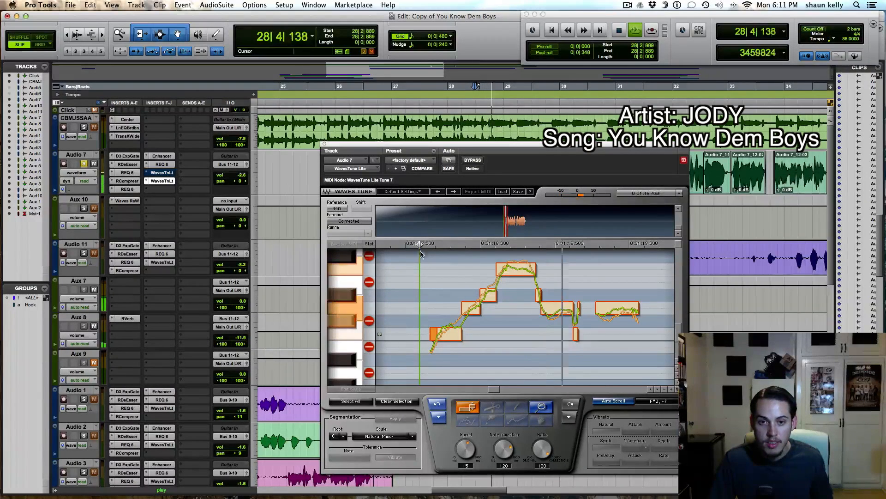
key("space")
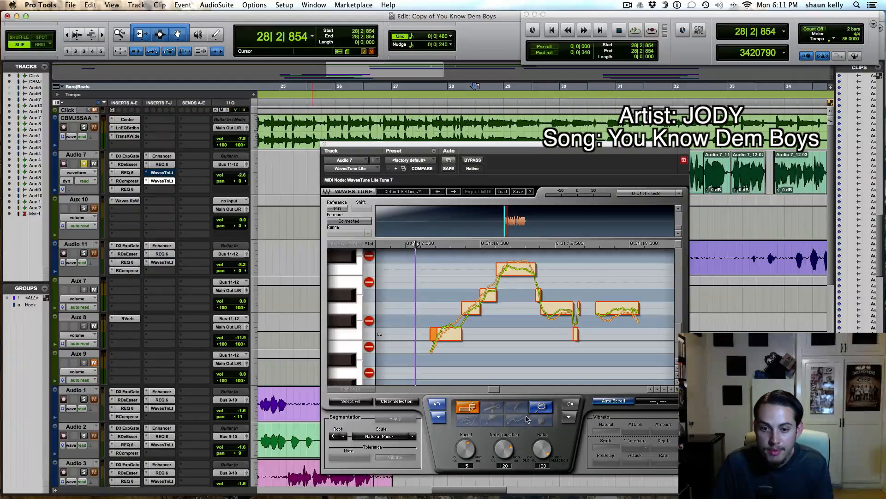
Set Note Transition 2 and Speed 4 on the first note, and Note Transition 9 and Speed 16 on the second
left_click_drag(504, 449, 504, 459)
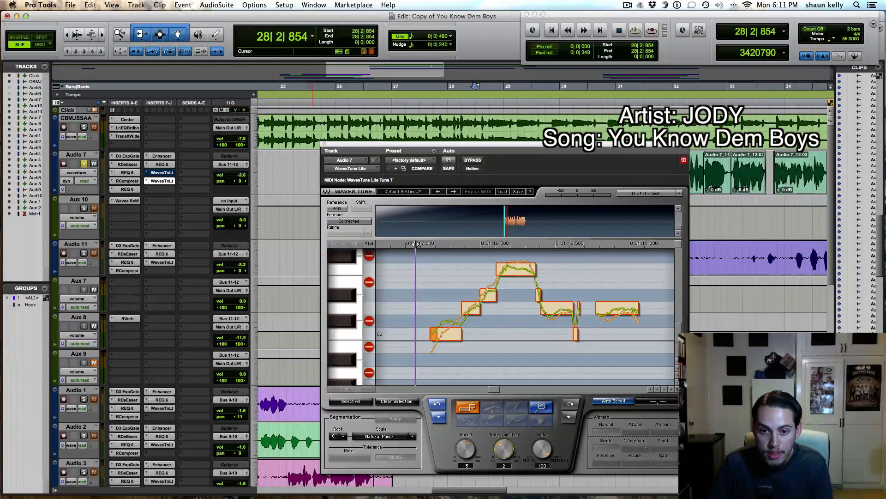
left_click_drag(473, 449, 474, 459)
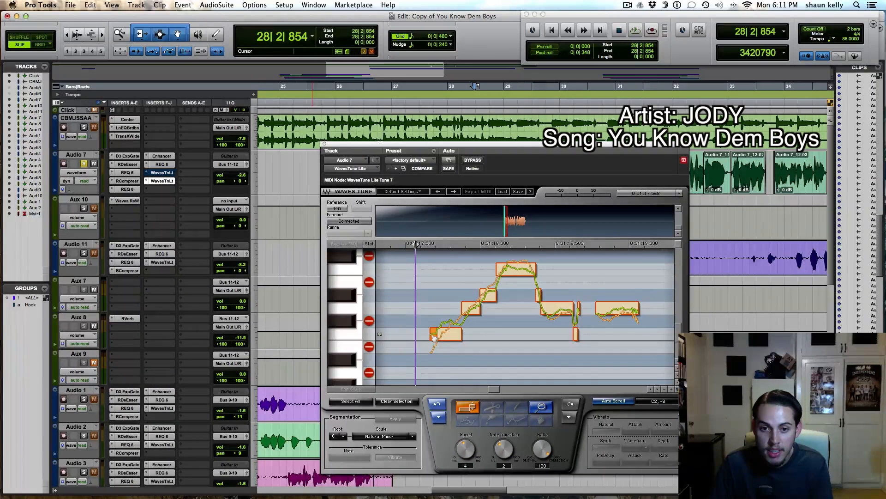
left_click(450, 339)
left_click_drag(504, 447, 504, 471)
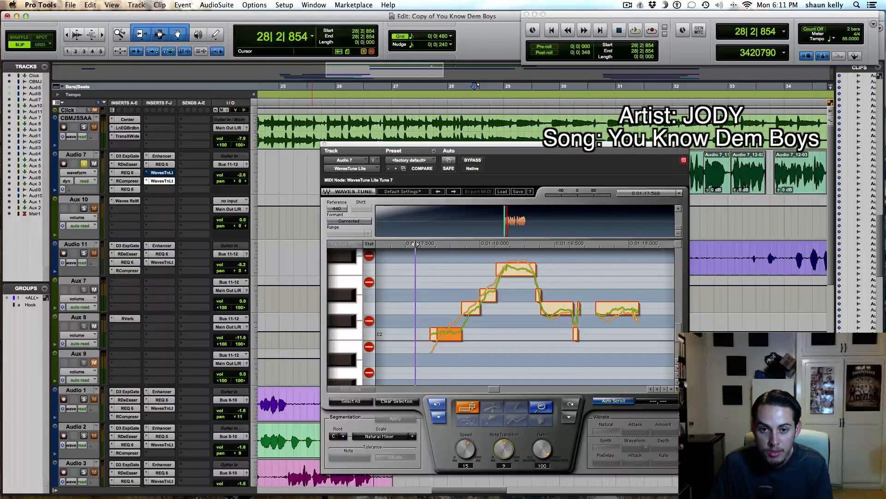
left_click_drag(470, 448, 467, 447)
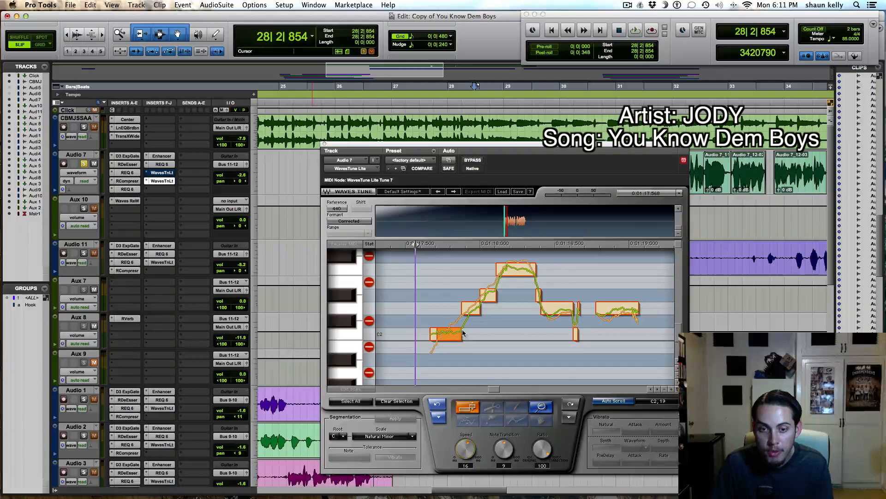
Select the third note and audition the edited phrase over a playback range from 28|2|782 to 29|1|118
left_click(471, 308)
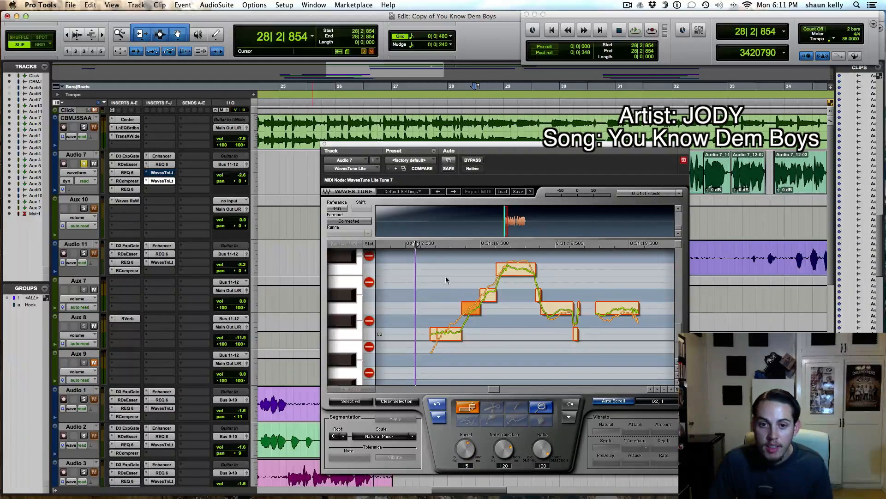
left_click_drag(408, 246, 651, 254)
key("space")
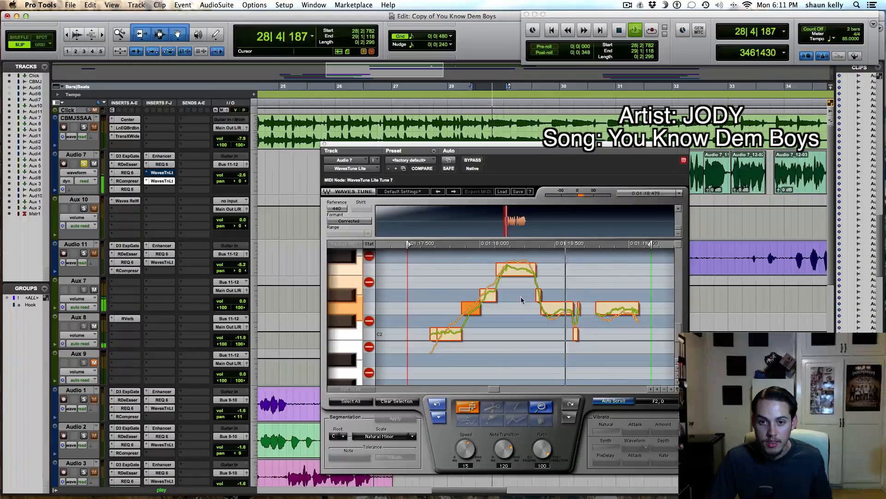
key("space")
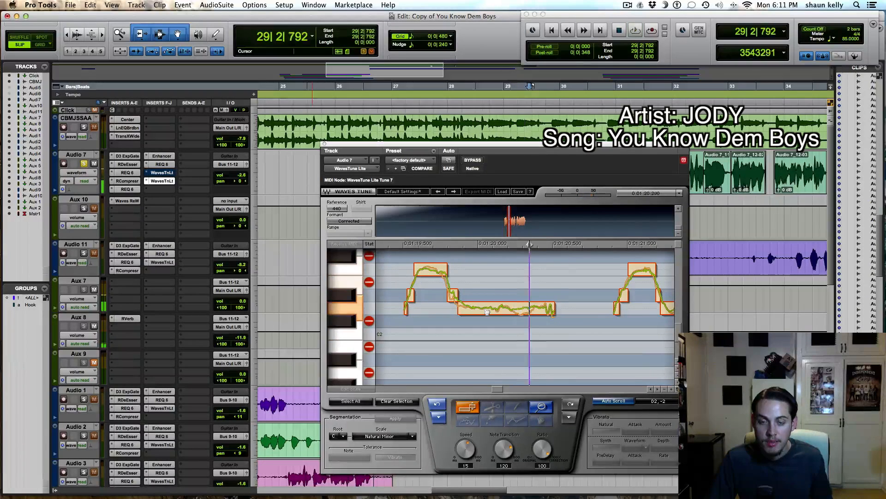
Raise the fourth note to F2 beside the peak note, and adjust the peak note's Note Transition and Speed
scroll(487, 312, "left", 10)
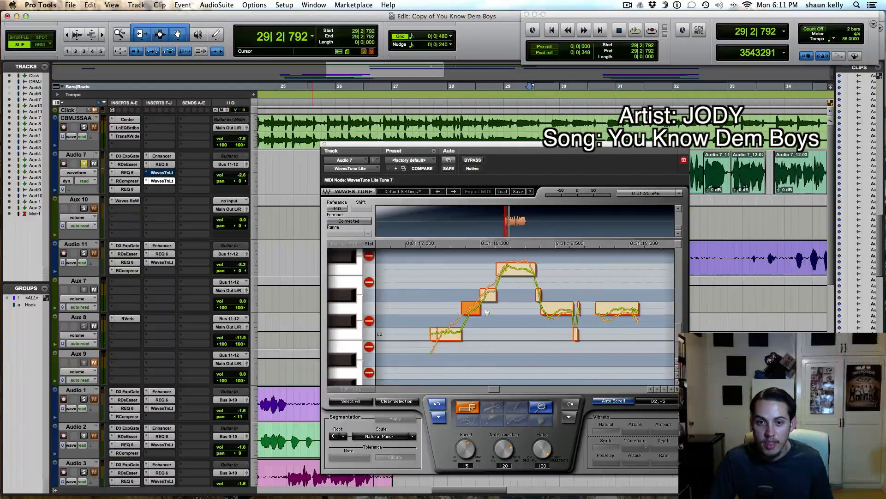
left_click_drag(490, 297, 490, 262)
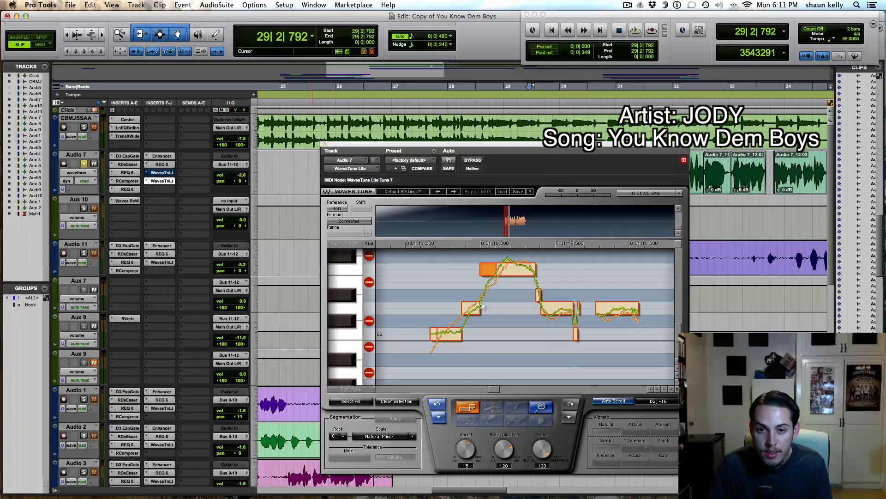
left_click(520, 270)
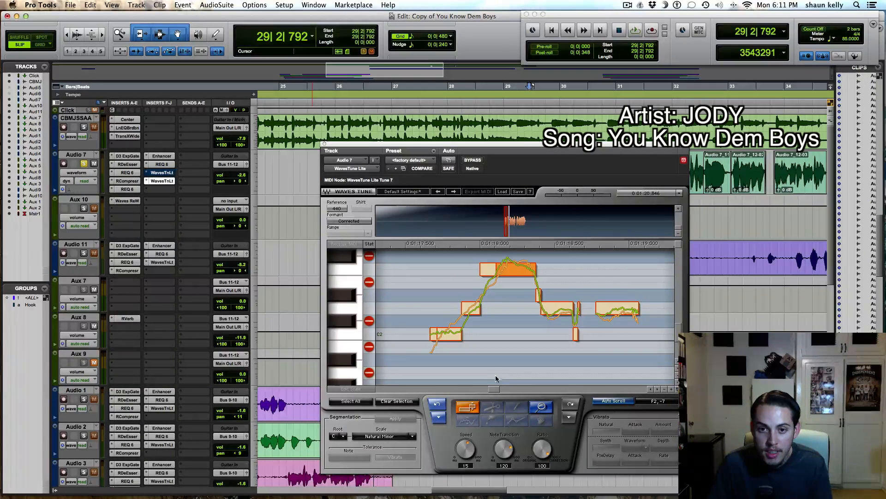
left_click_drag(508, 449, 508, 480)
left_click_drag(465, 448, 478, 393)
Adjust the Note Transition on the third note and set it to 51 on the raised fourth note
left_click(471, 310)
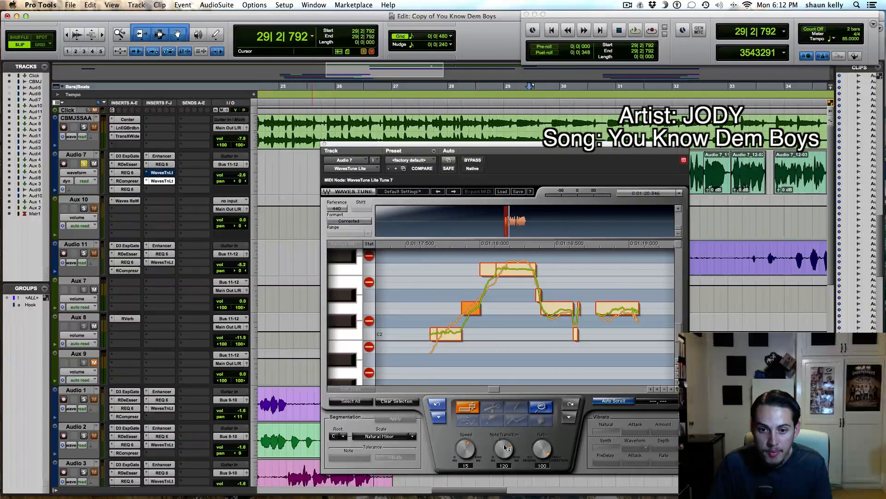
mouse_move(505, 449)
left_mouse_down()
mouse_move(469, 456)
mouse_move(511, 471)
mouse_move(507, 451)
left_mouse_up()
left_click(490, 269)
Play back the retuned phrase with a playback range from 28|2|698 to 28|4|477
left_click(399, 243)
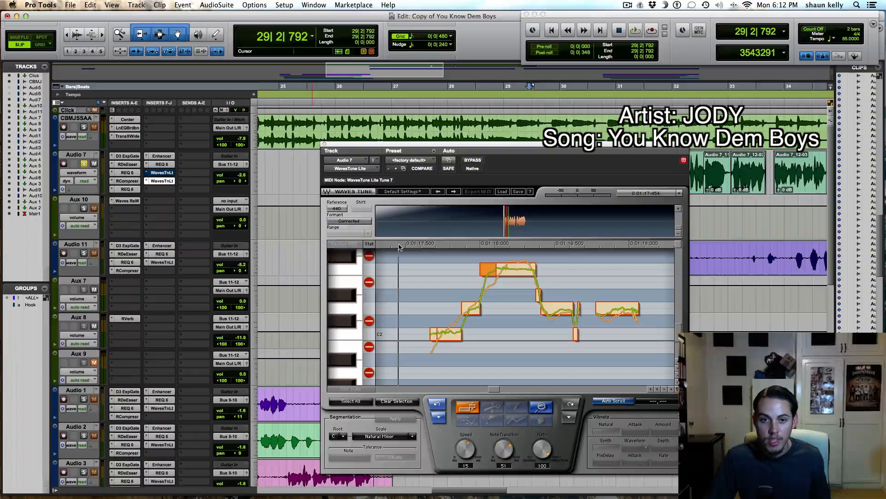
left_click(585, 248, "shift")
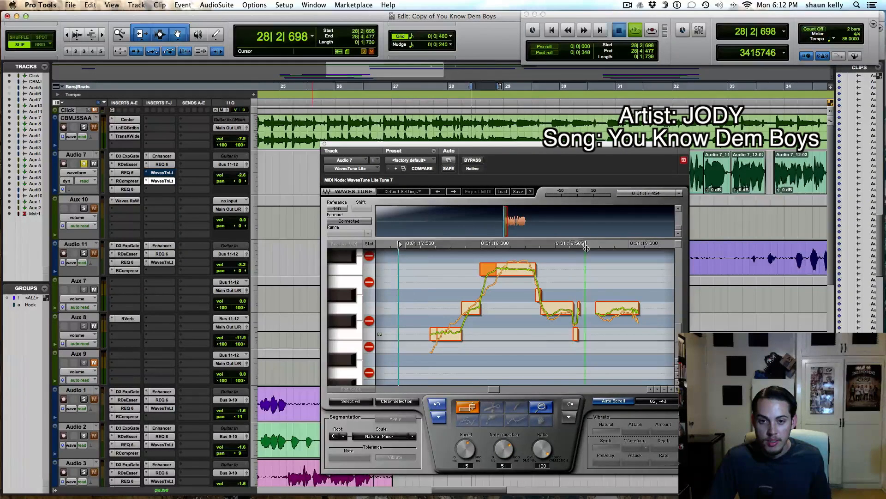
key("space")
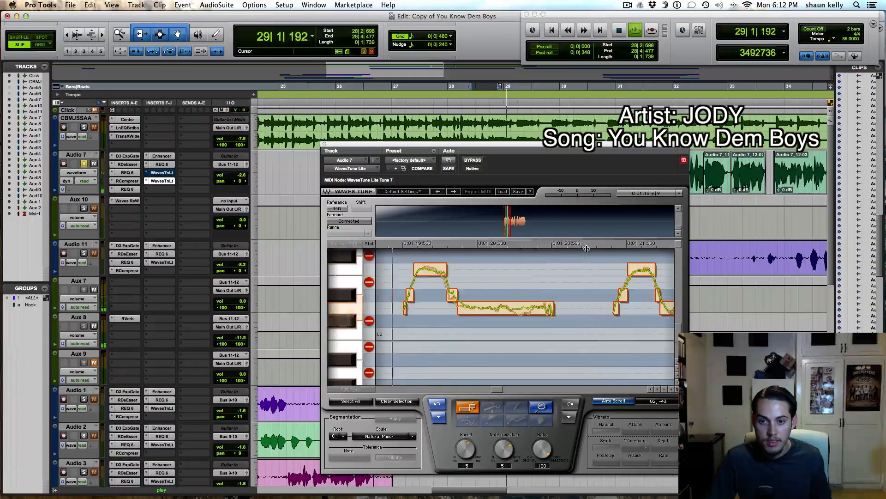
key("space")
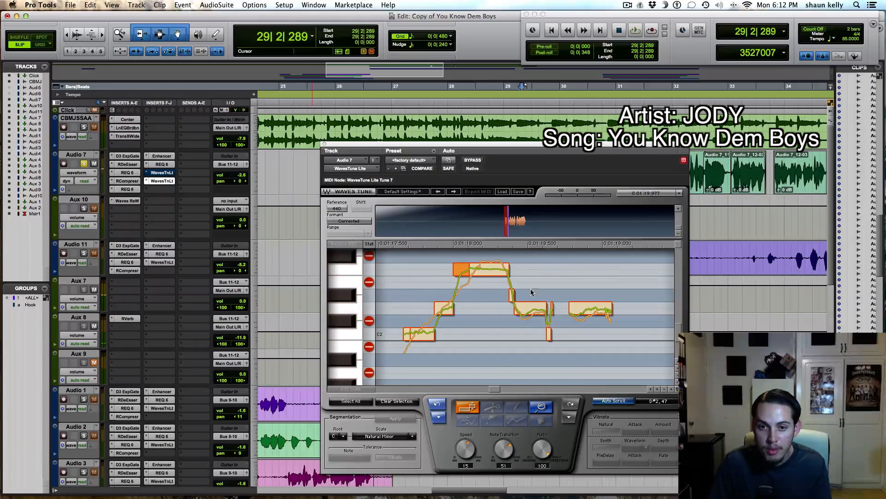
Lower the short note right after the peak to D2 and play back the phrase
left_click(513, 299)
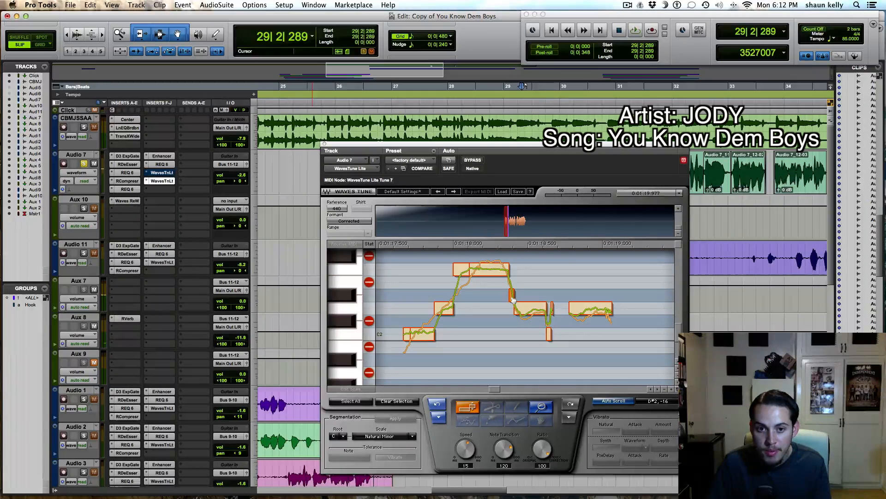
left_click_drag(513, 305, 514, 308)
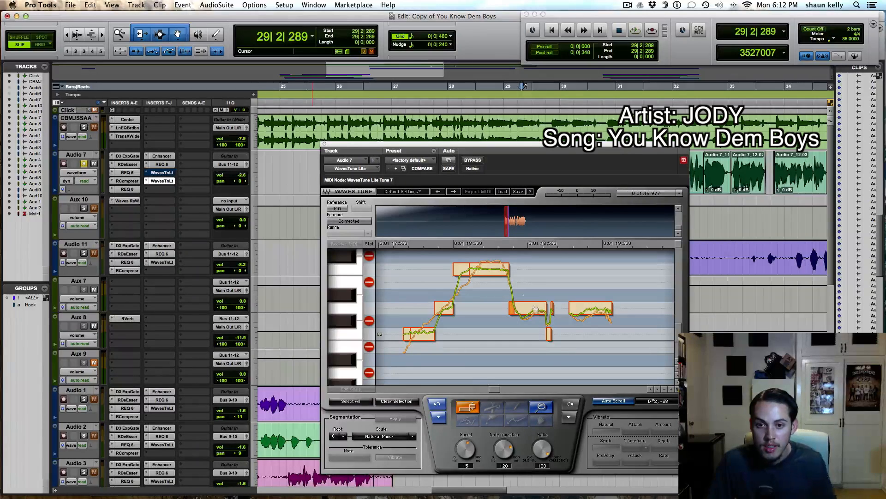
left_click(387, 247)
key("space")
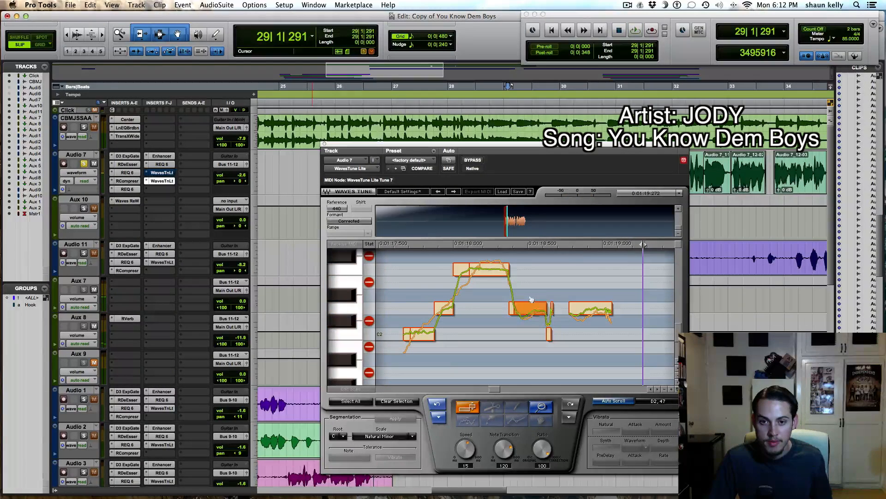
Raise the sustained note after the peak to D#2 and play back the phrase
left_click_drag(535, 305, 536, 292)
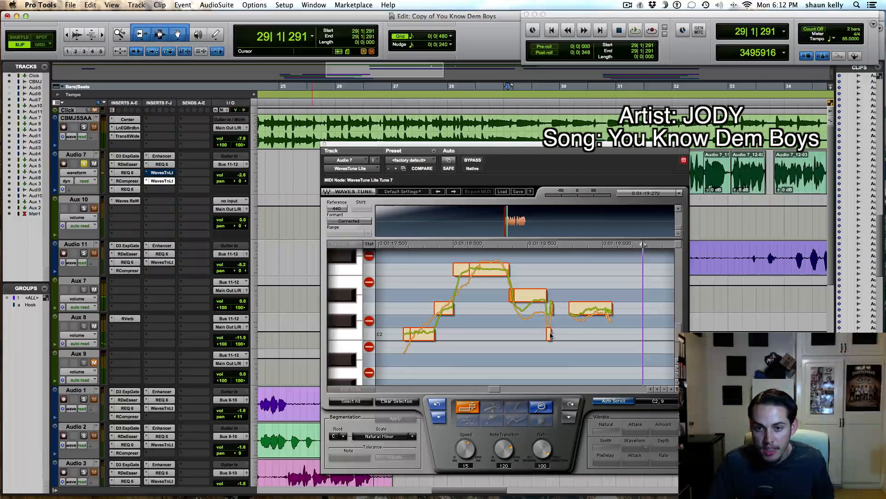
left_click(383, 245)
key("space")
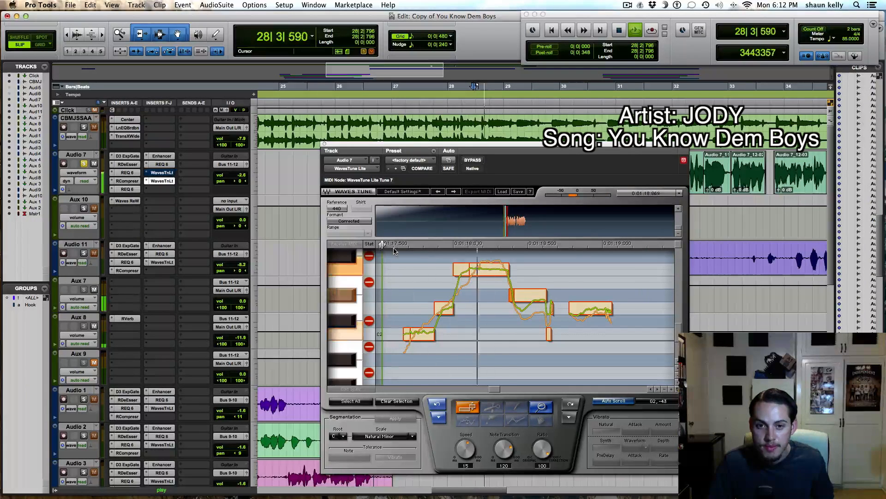
key("space")
Raise the phrase's last note to D#2 and play back the phrase
left_click(602, 316)
left_click_drag(602, 315, 602, 303)
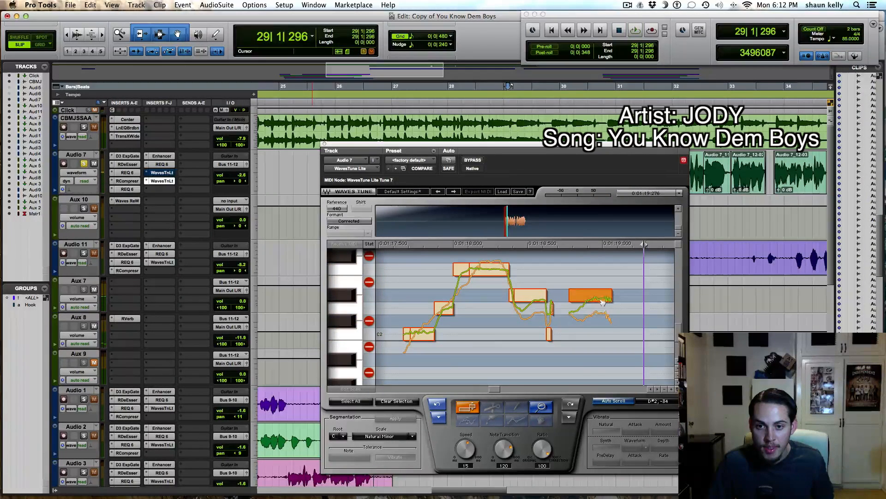
left_click(391, 245)
key("space")
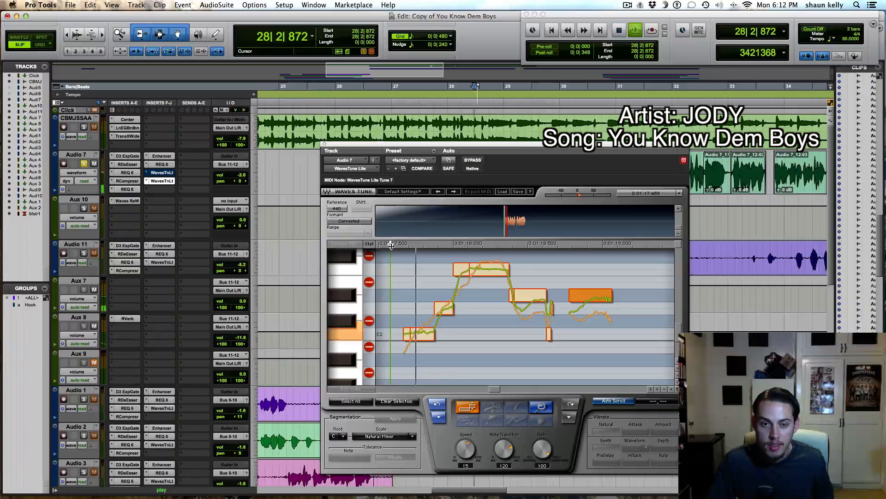
key("space")
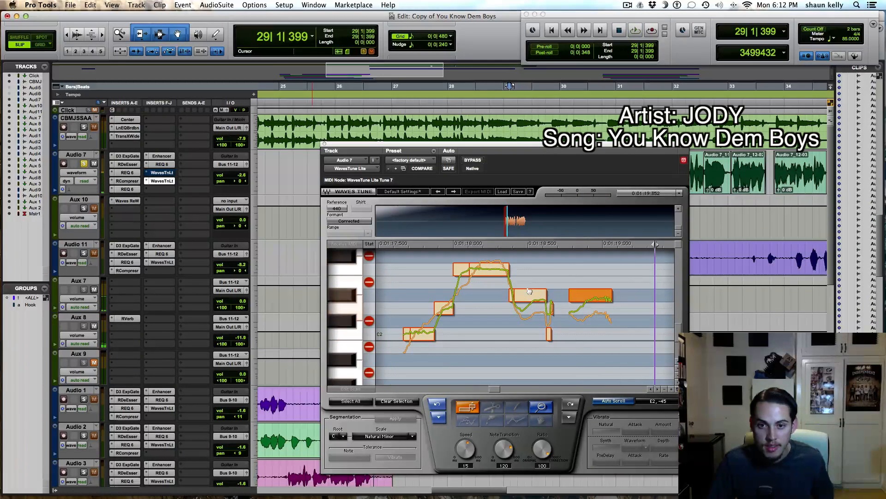
Set the last note's Speed to 1 and Note Transition to 31, and raise the tiny trailing notes before it to D#2
left_click(397, 246)
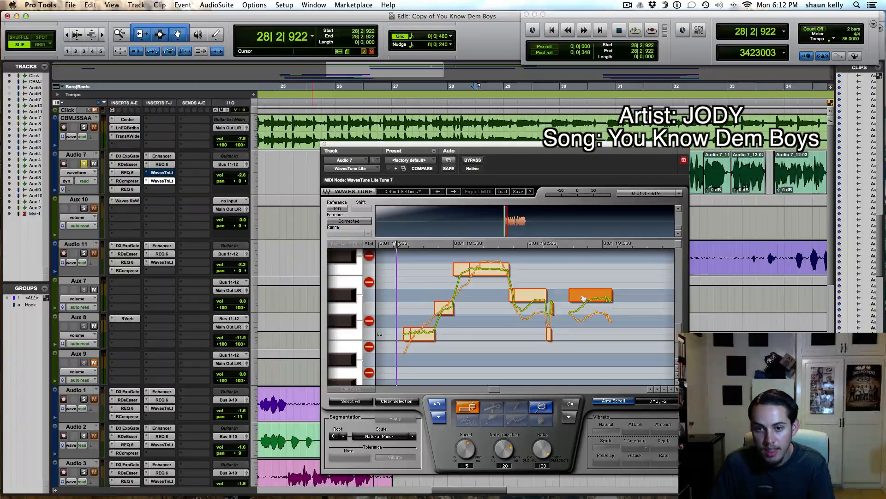
left_click_drag(510, 451, 510, 469)
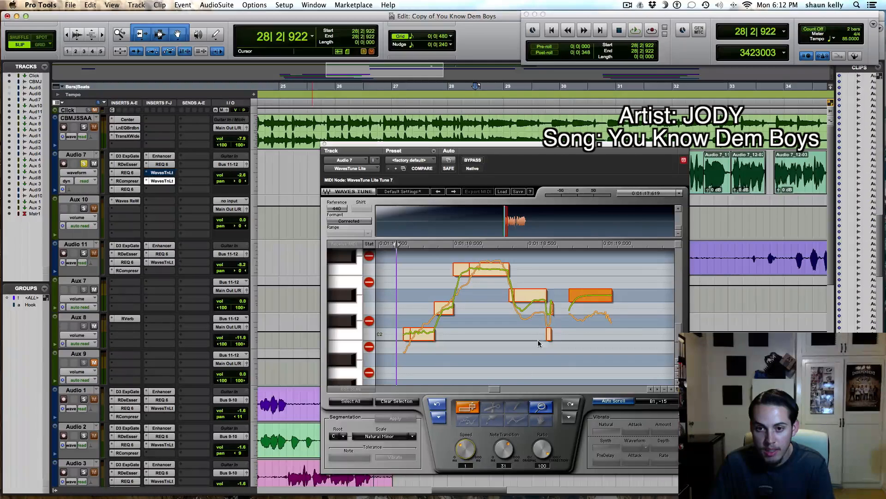
left_click(553, 314)
left_click_drag(550, 332, 553, 309)
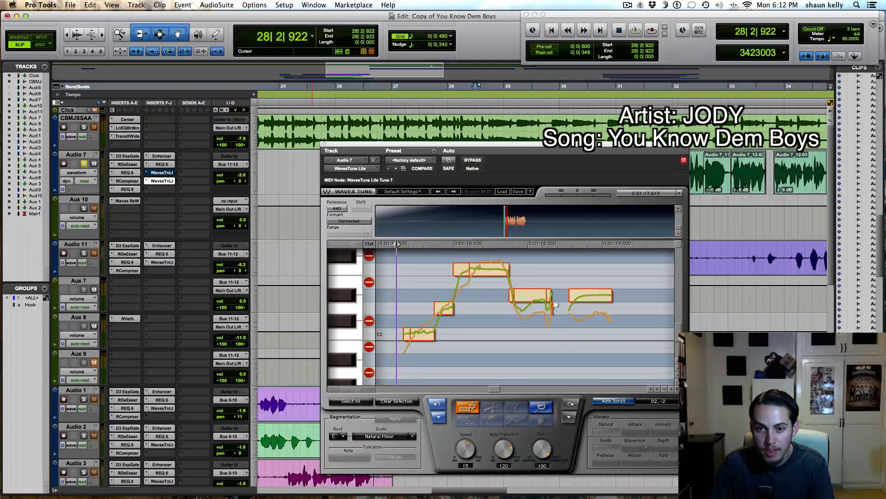
Set Note Transition to 3 on the sustained note after the peak, and set the last note to Speed 10 and Note Transition 2
left_click(539, 300)
left_click_drag(509, 437, 473, 466)
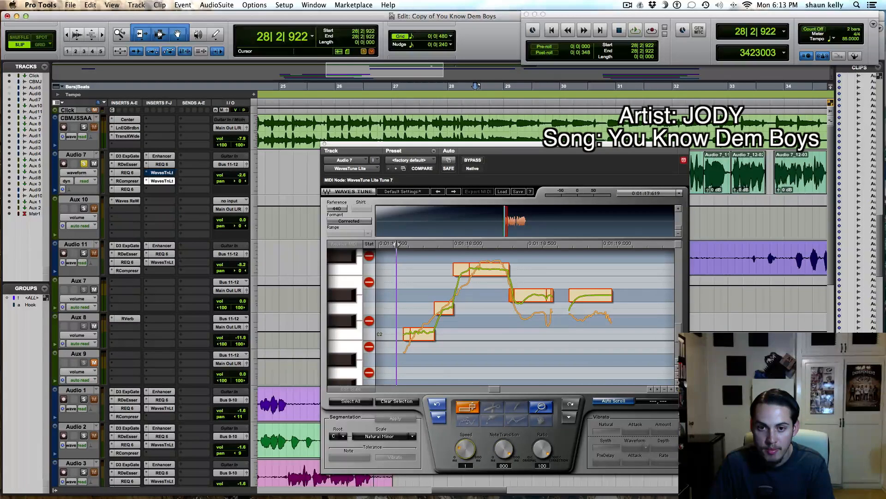
left_click(526, 298)
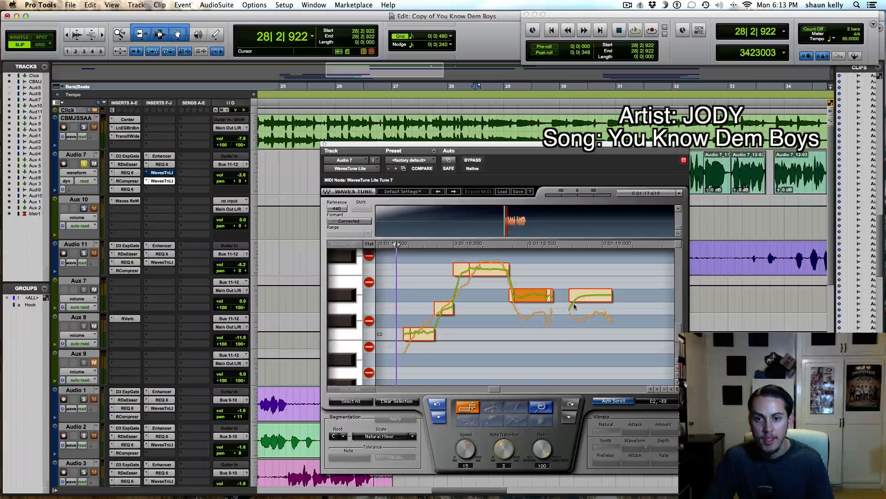
left_click(591, 296)
mouse_move(470, 454)
left_mouse_down()
mouse_move(497, 457)
mouse_move(465, 453)
left_mouse_up()
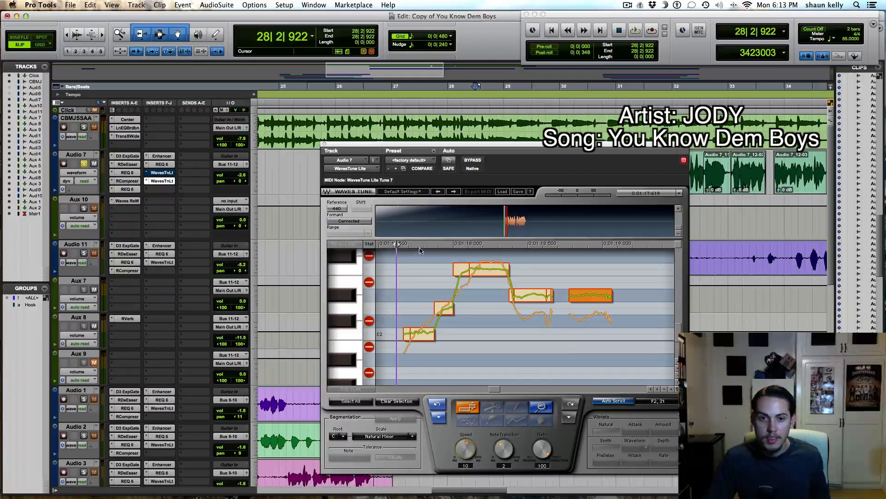
Play back the corrected phrase with a playback range from 28|2|922 to 29|1|346
left_click(395, 244)
left_click_drag(400, 244, 654, 248)
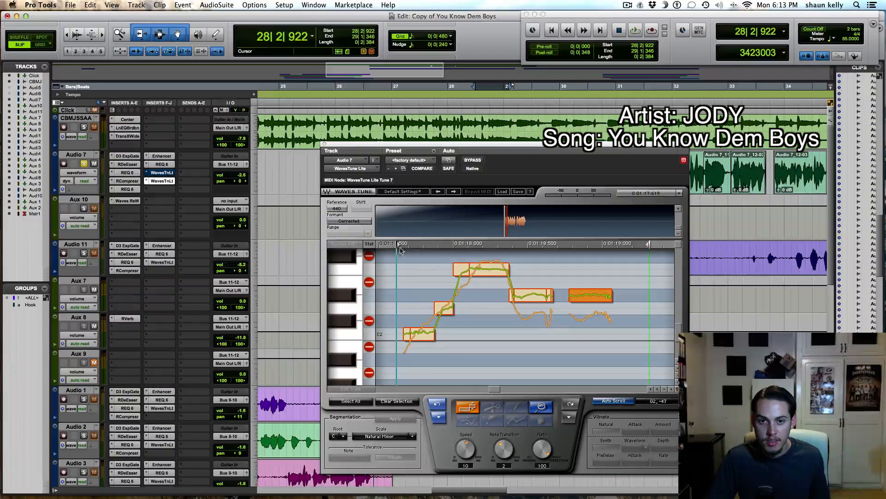
key("space")
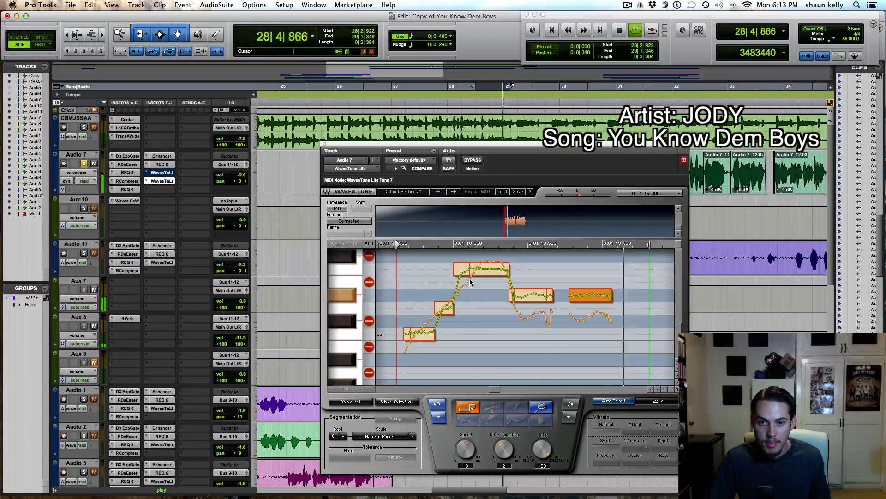
key("space")
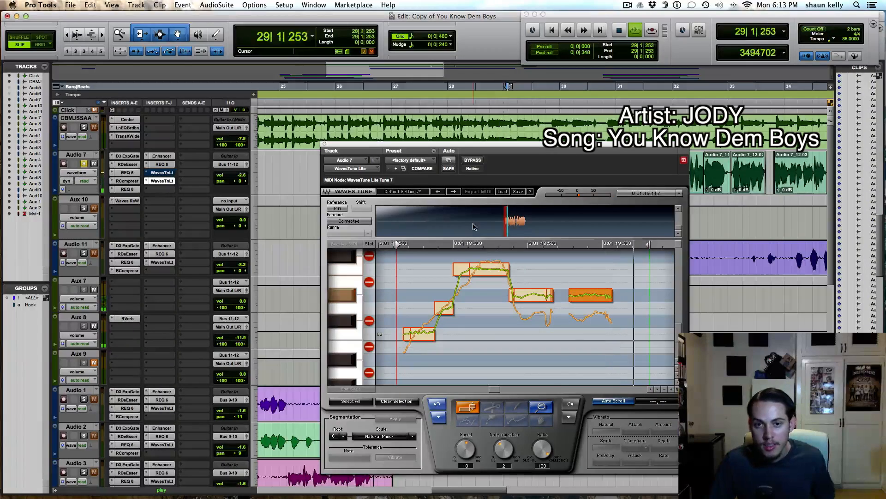
Move the plug-in window aside, select the timeline range from 28|2|329 to 29|1|228, and move the window back
left_click_drag(381, 147, 420, 309)
left_click_drag(467, 207, 507, 207)
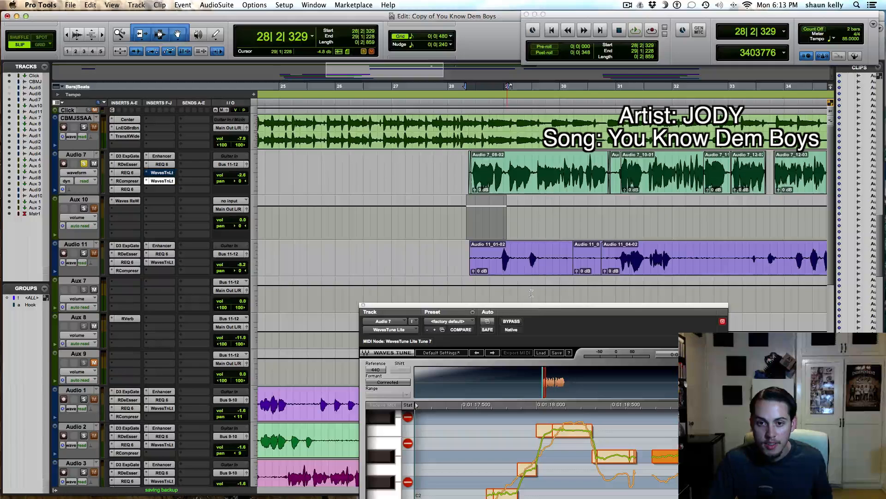
left_click_drag(533, 306, 495, 141)
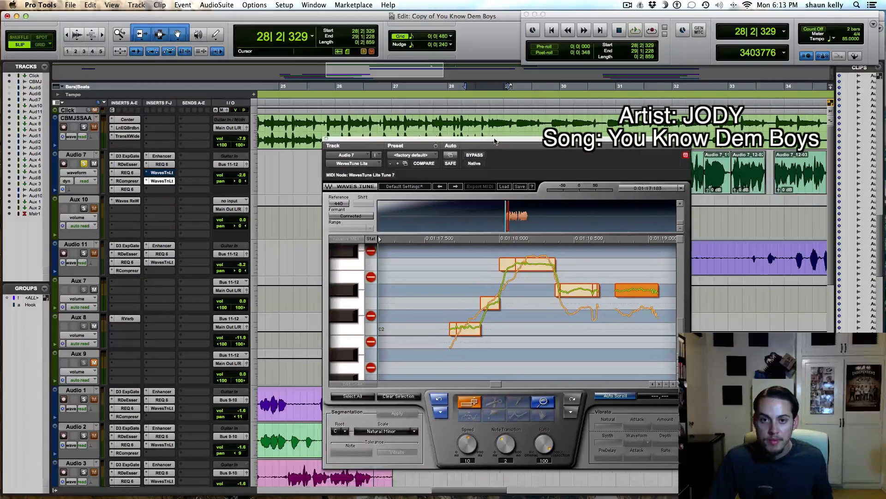
Compare the phrase with Waves Tune Lite bypassed and active during playback
left_click(475, 156)
key("space")
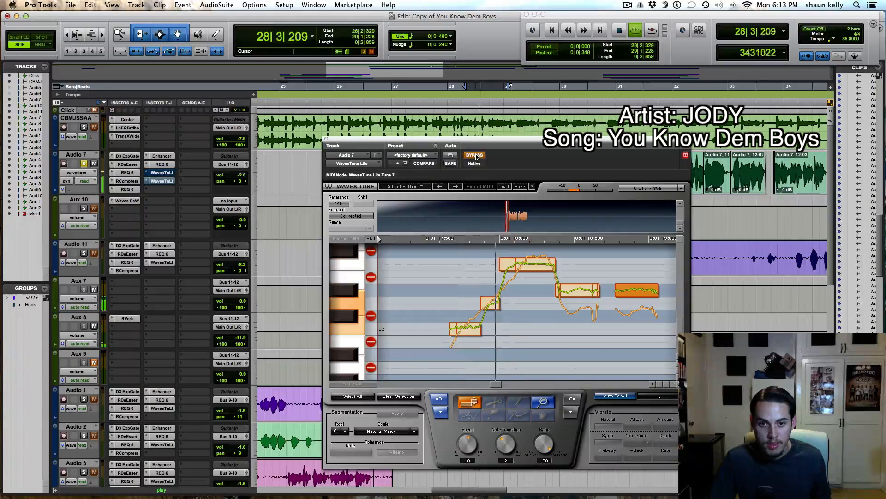
left_click(475, 155)
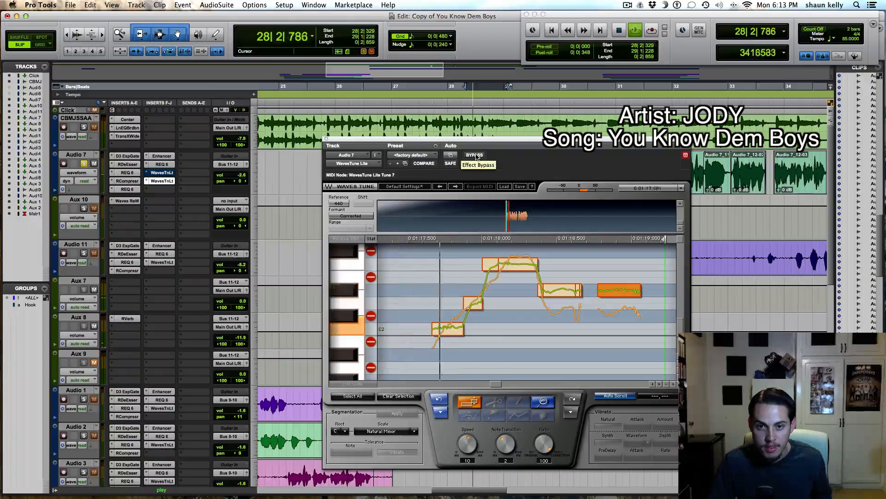
key("space")
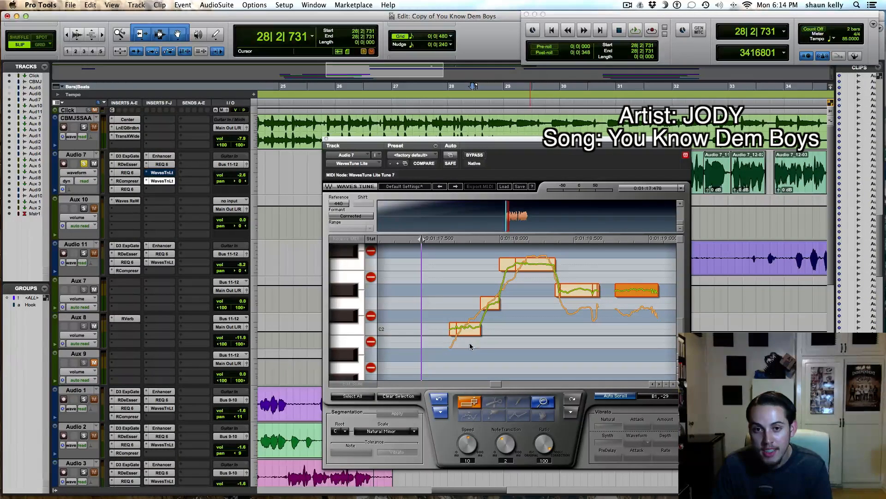
Audition the phrase with Formant set to Non Corrected, and return it to Corrected
left_click(338, 217)
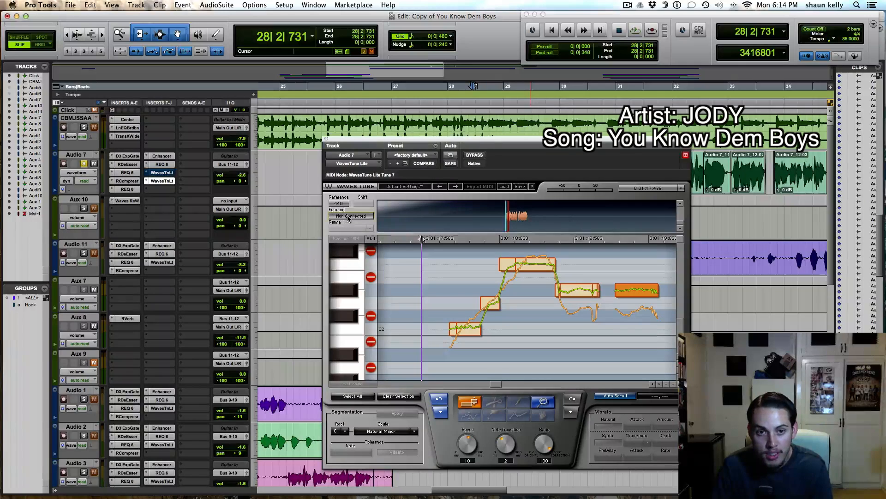
key("space")
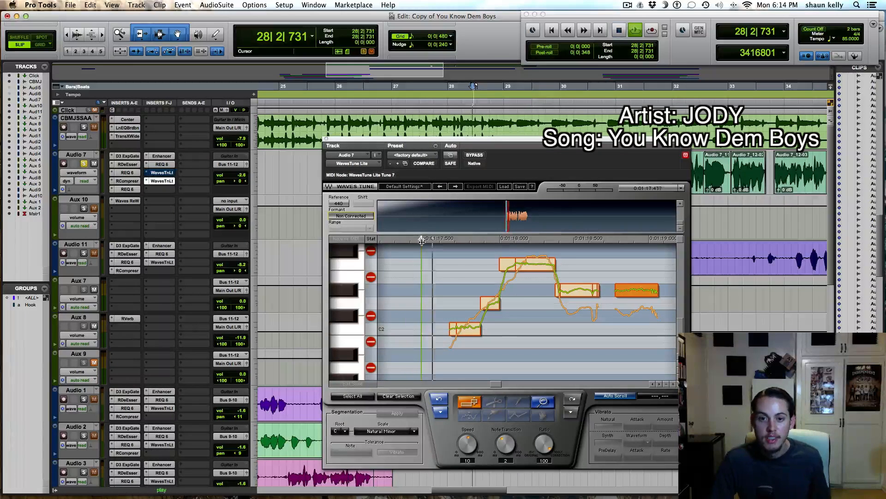
key("space")
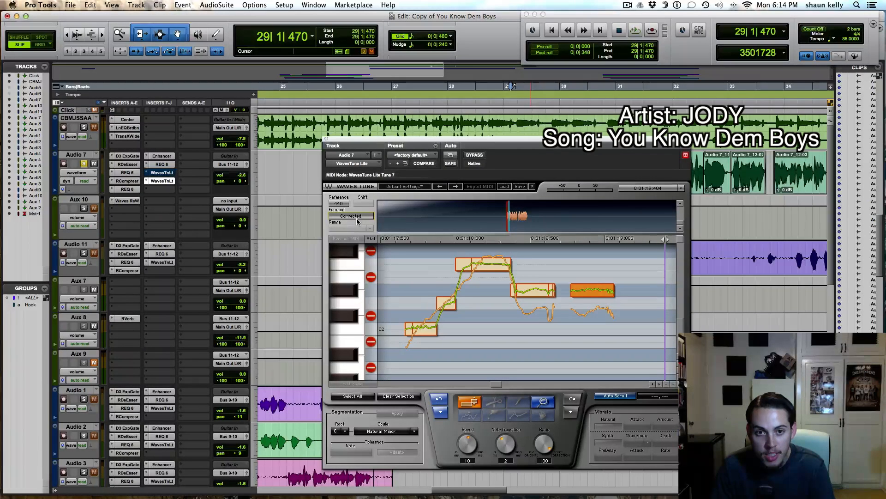
Examine the detected notes before and beyond the edited phrase across the scanned vocal
scroll(501, 371, "left", 3)
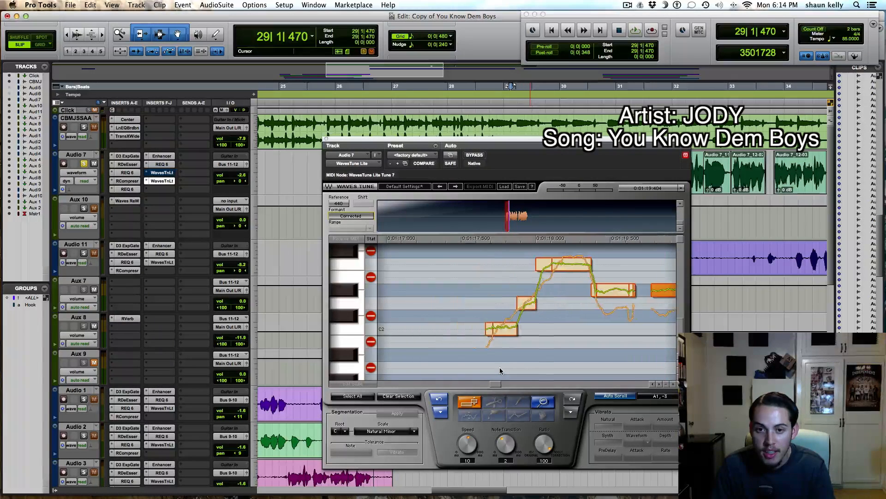
scroll(521, 336, "right", 3)
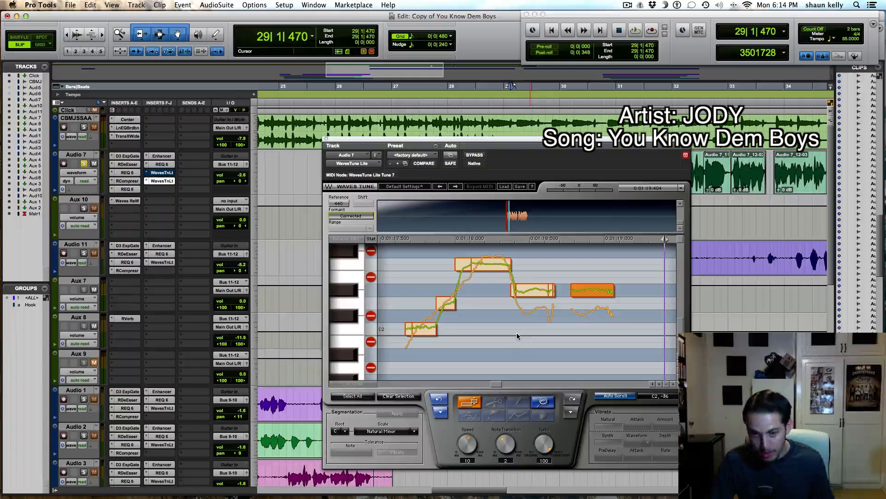
left_click(667, 385)
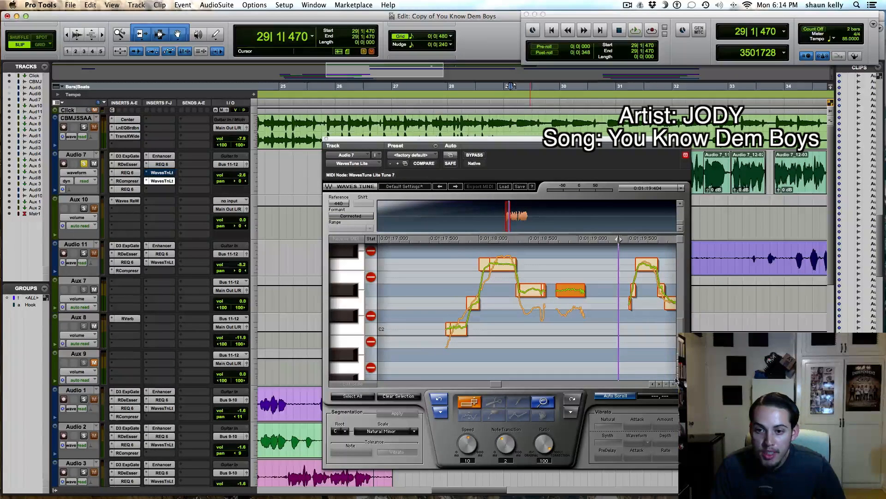
left_click(667, 385)
left_click(666, 385)
left_click(666, 385)
left_click(667, 385)
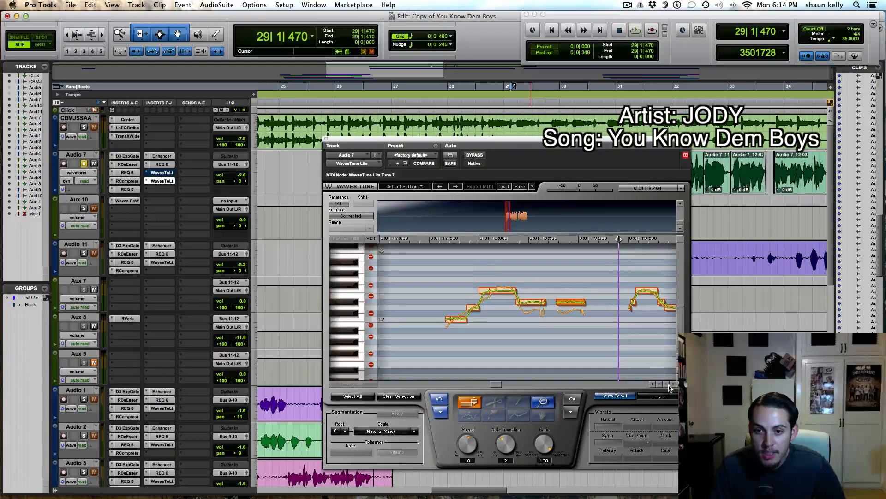
scroll(645, 364, "right", 10)
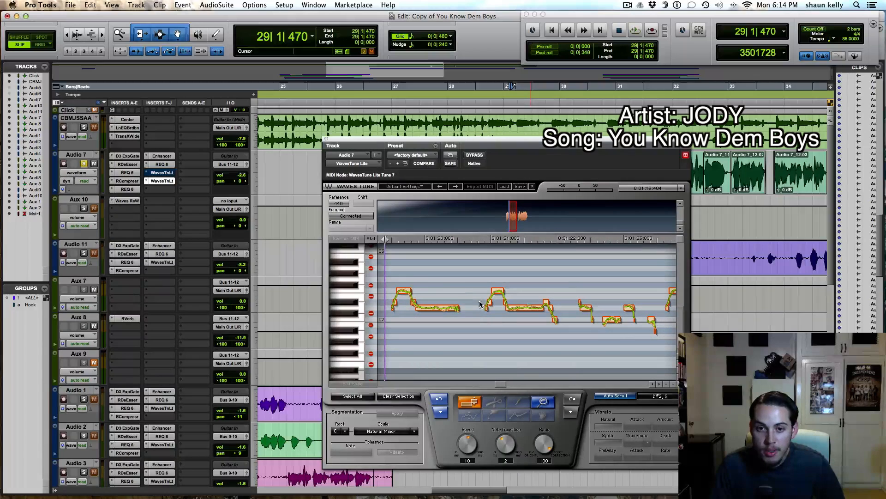
scroll(672, 370, "left", 1)
scroll(523, 319, "down", 10)
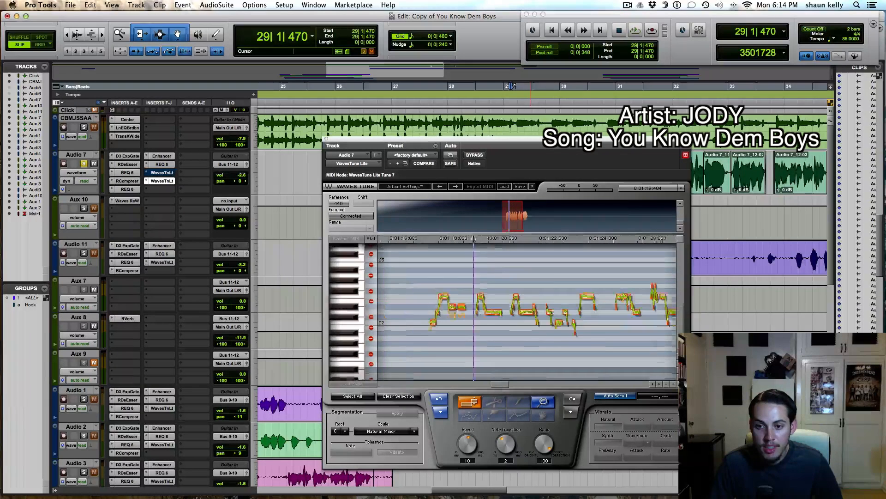
Frame the whole scanned section in the pitch editor and select all of its notes with the note tool
left_click_drag(489, 315, 572, 376)
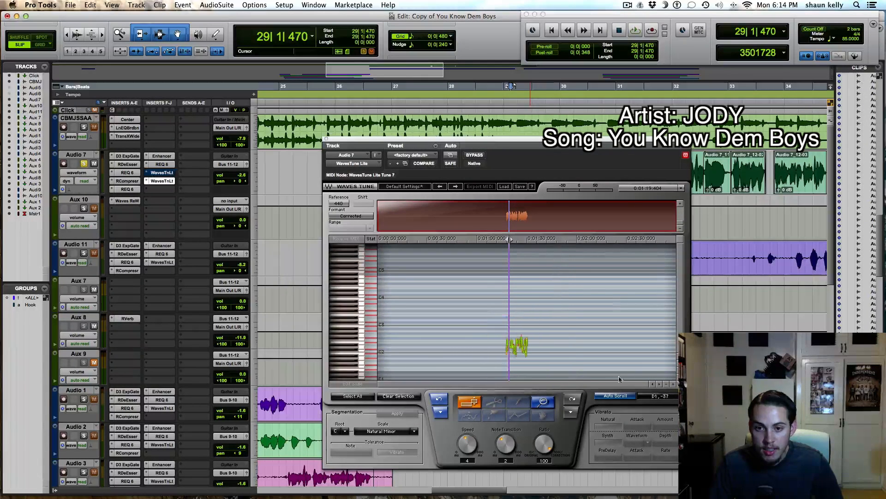
left_click(549, 405)
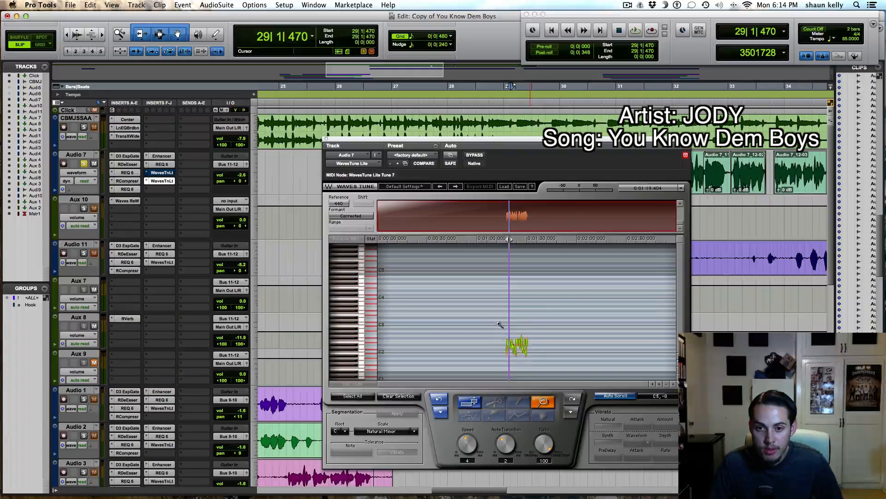
left_click_drag(496, 323, 546, 367)
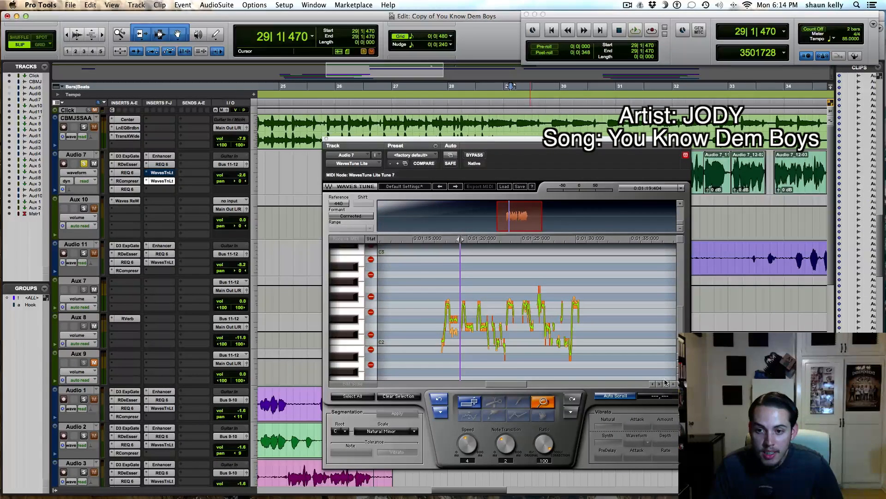
left_click(471, 403)
left_click_drag(415, 271, 606, 371)
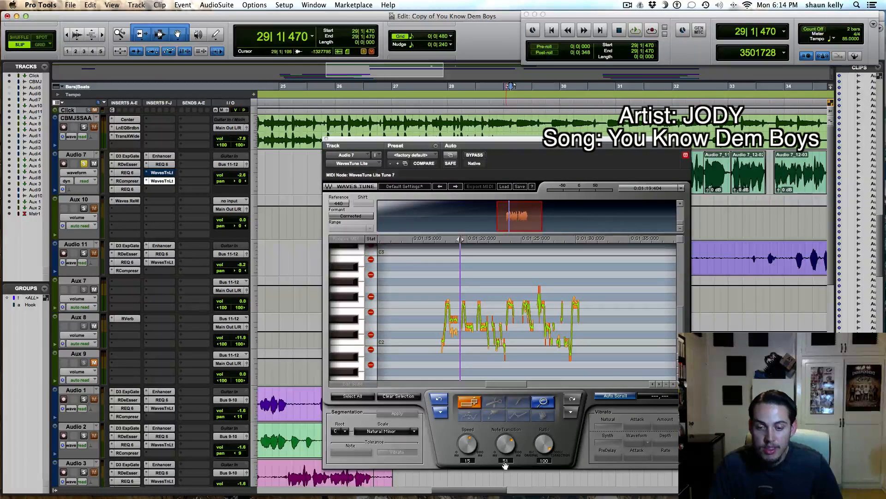
Set Speed and Note Transition to 0 for all selected notes and audition the phrase from its start
left_click(468, 439)
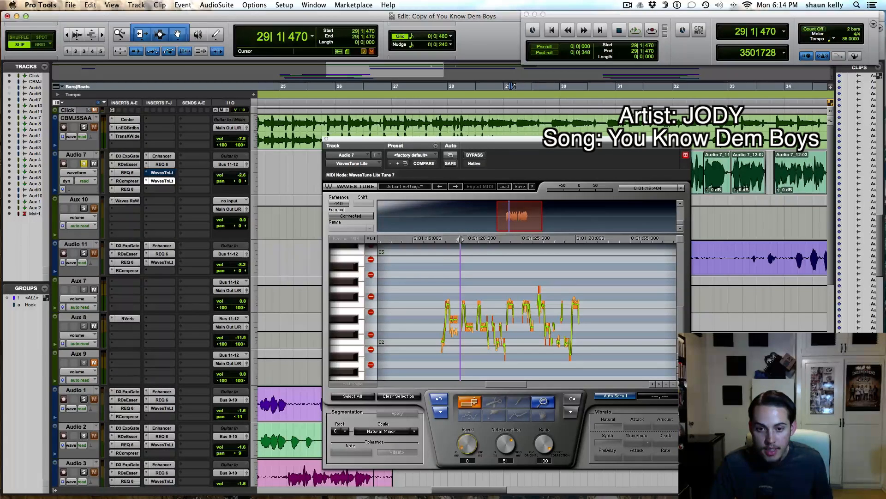
left_click_drag(505, 444, 506, 464)
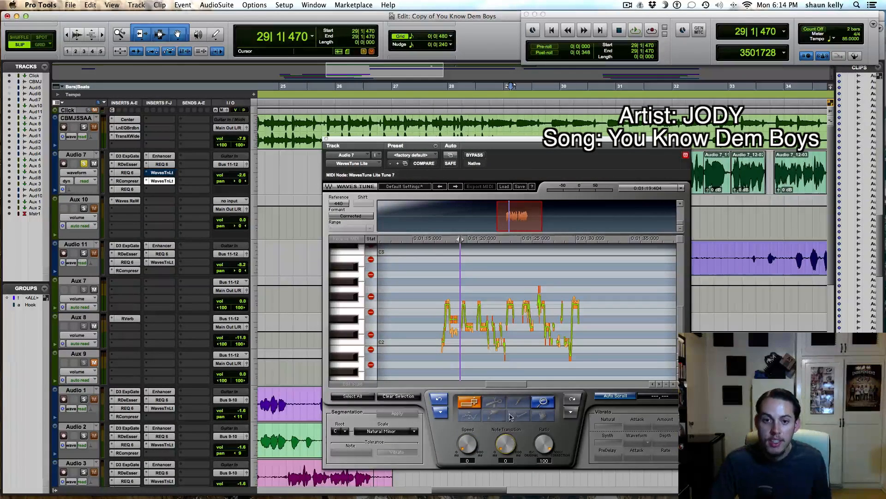
left_click(434, 240)
key("space")
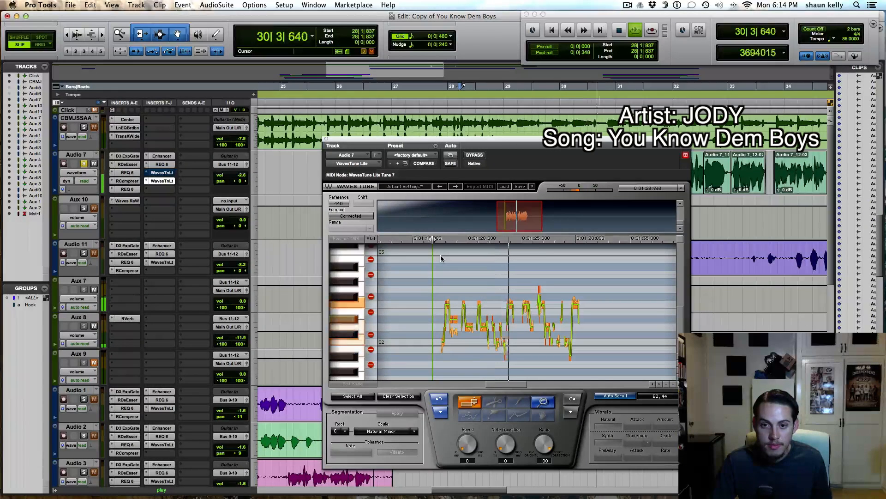
key("space")
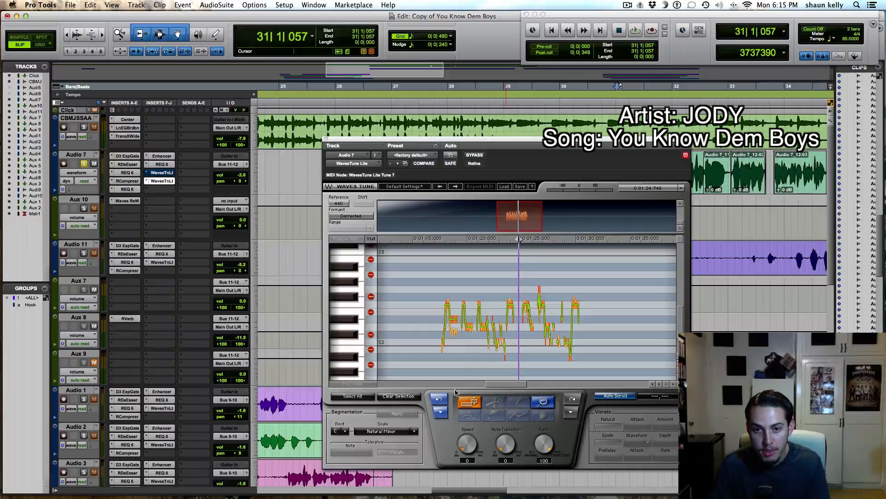
Raise the D2 notes early in the phrase to D#2 and audition the phrase from its start
left_click(471, 329)
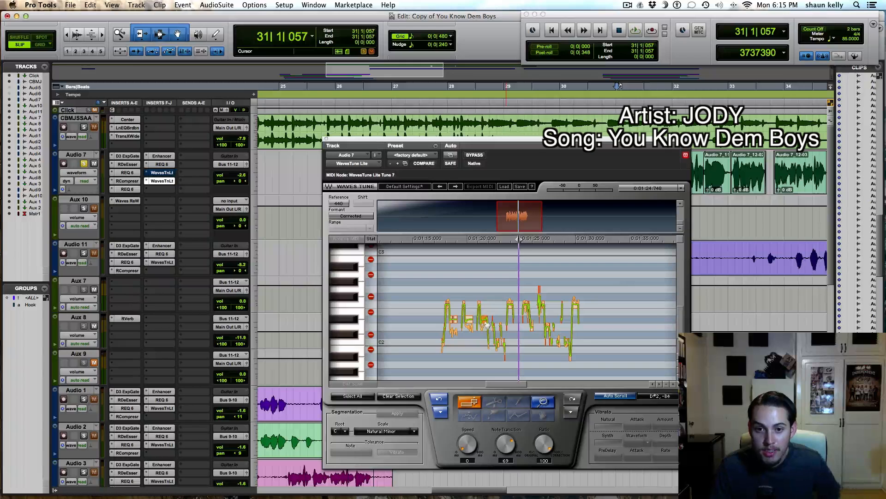
left_click(439, 240)
key("space")
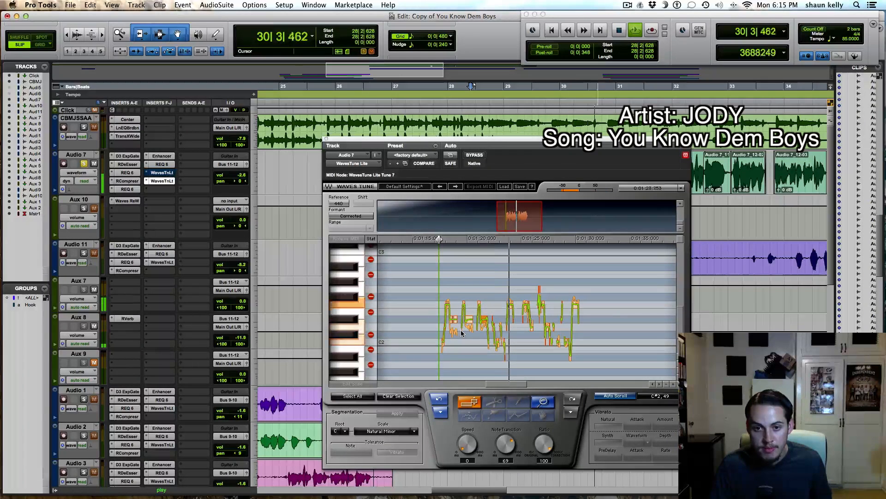
key("space")
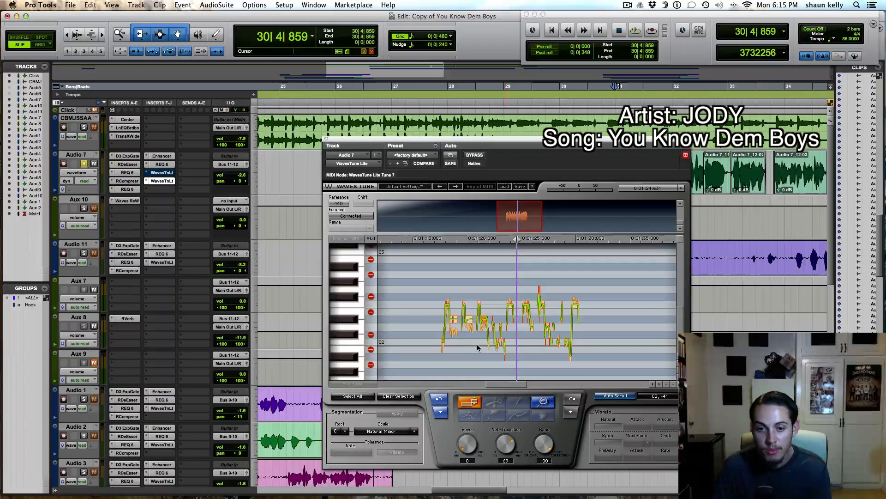
left_click(441, 241)
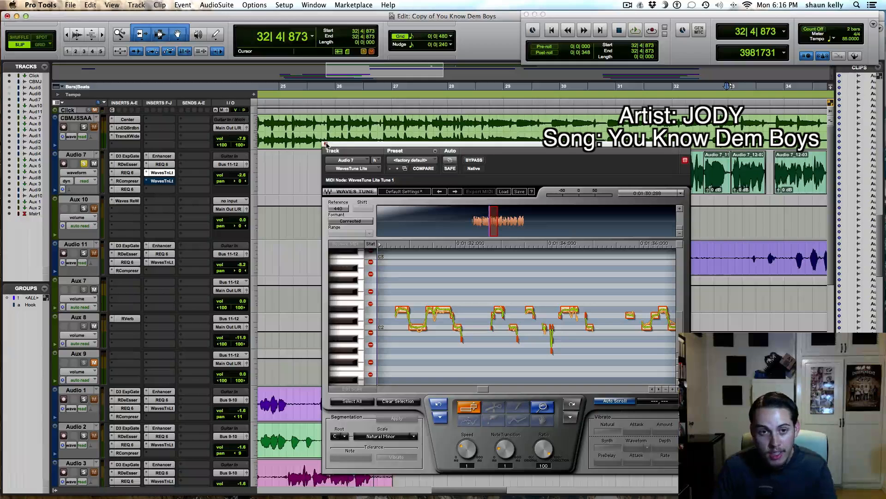
left_click_drag(336, 146, 332, 146)
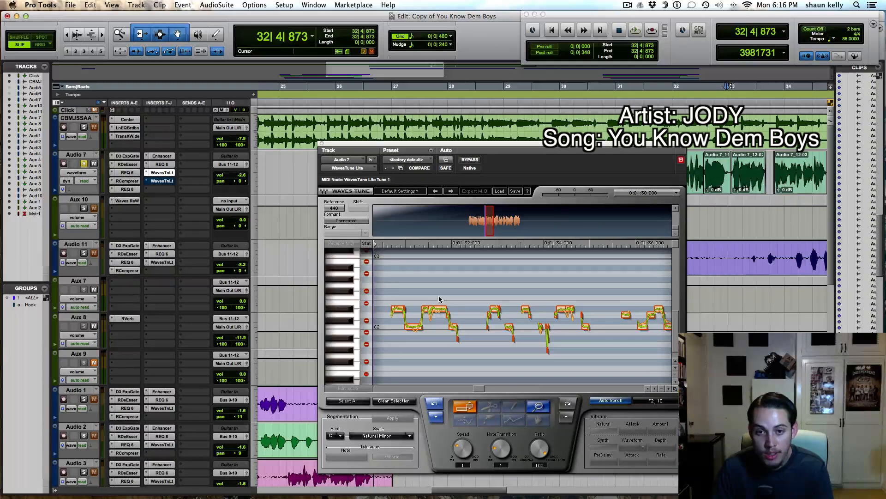
left_click_drag(330, 144, 326, 146)
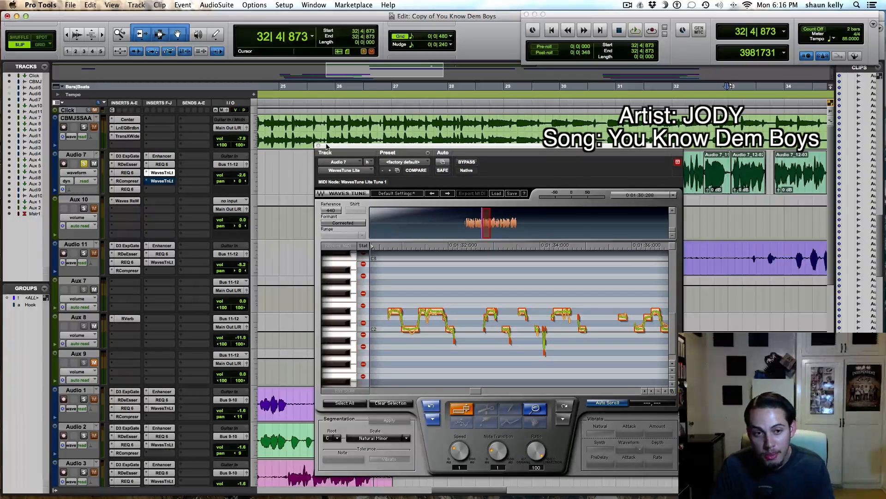